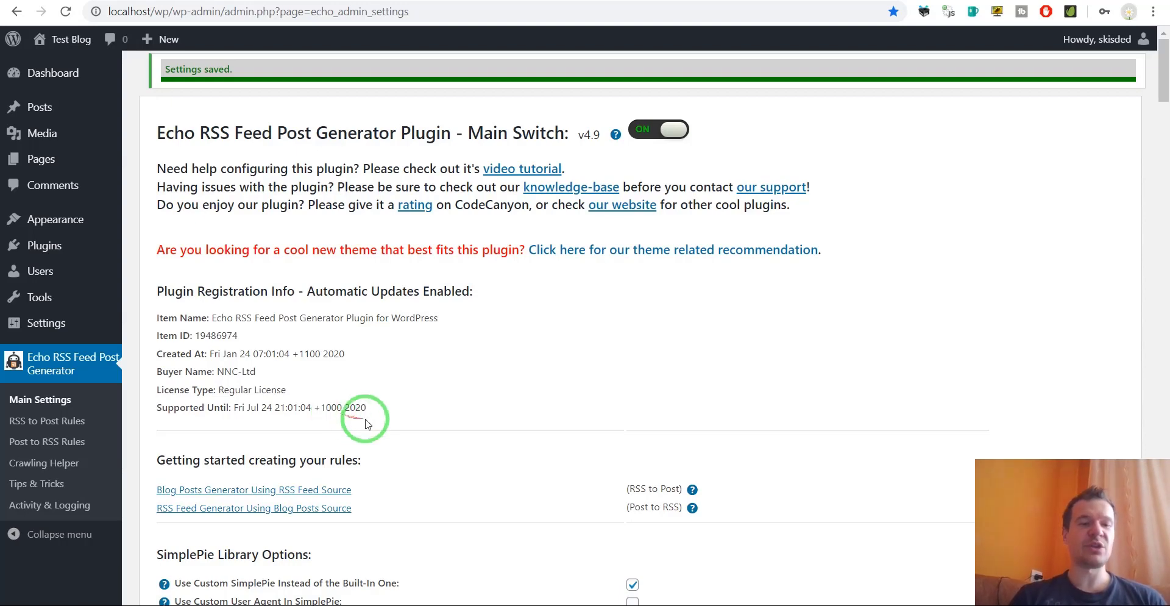
scroll(360, 408, down, 4)
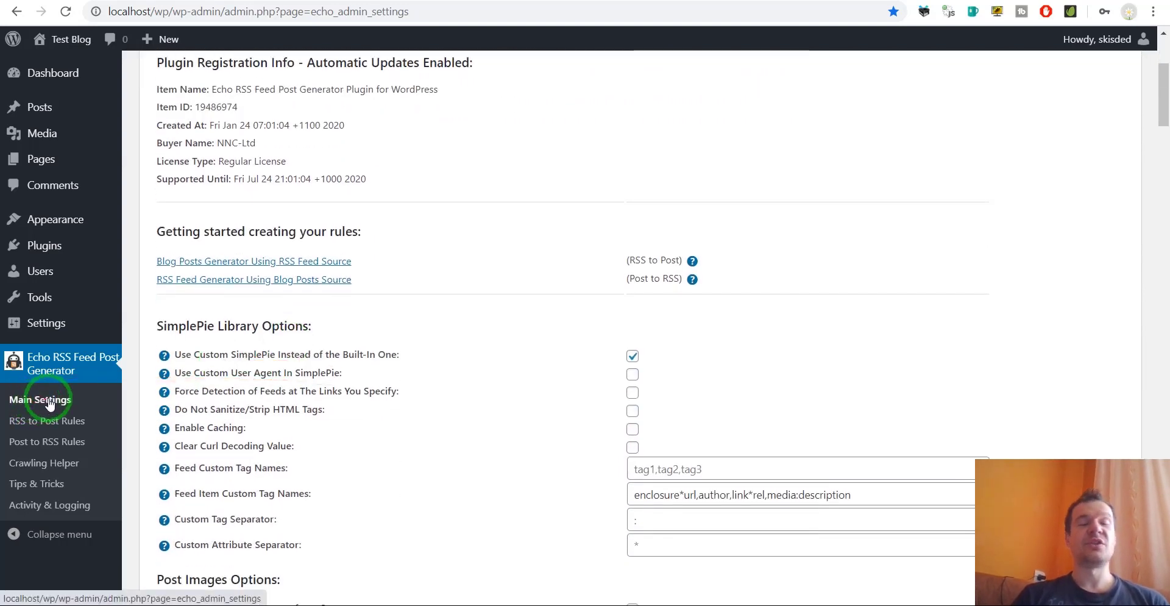
scroll(60, 390, down, 1)
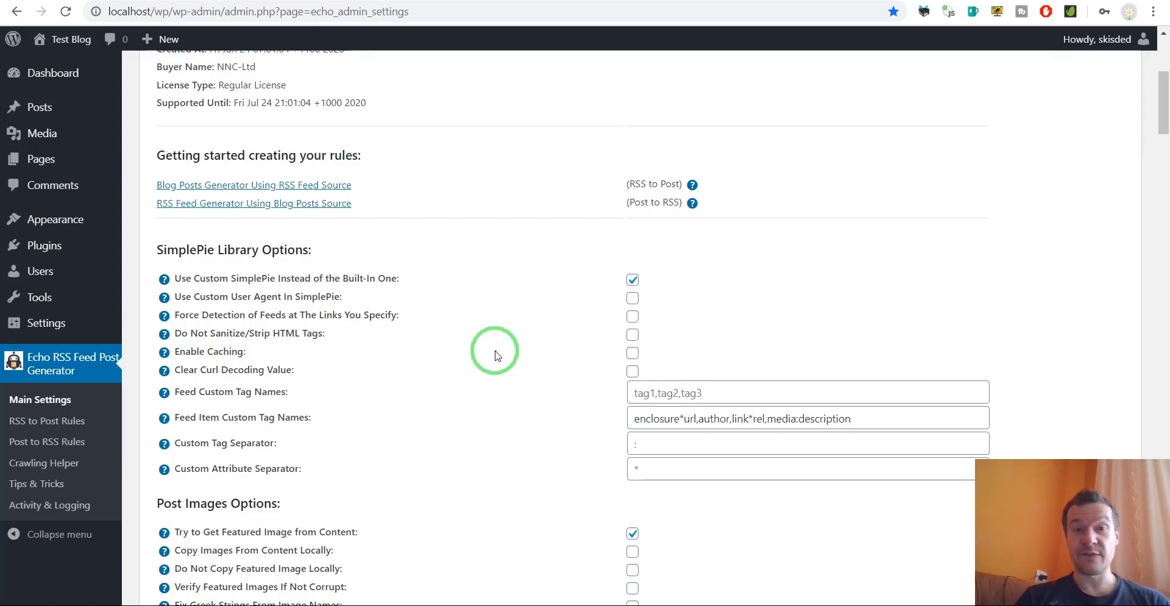
scroll(449, 355, up, 4)
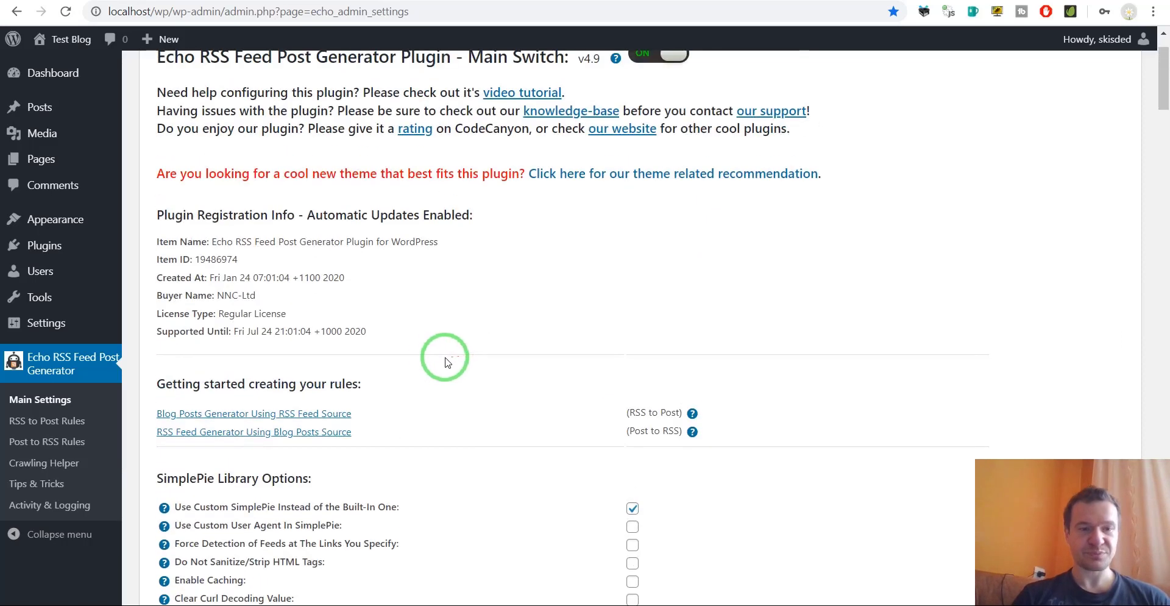
scroll(340, 363, down, 2)
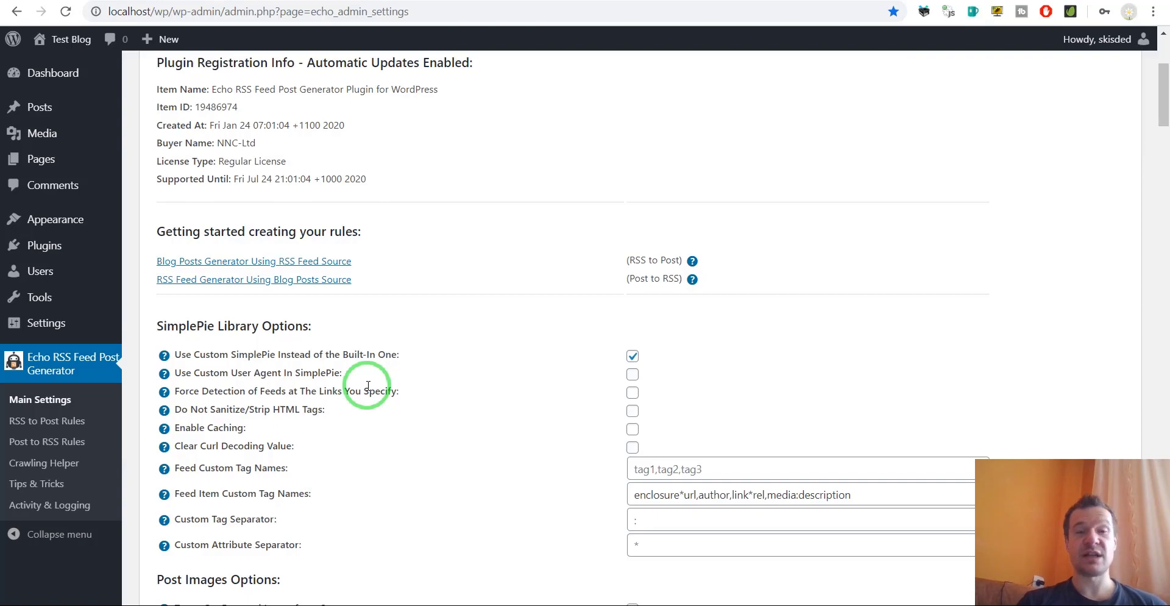
Find the Google Translator API Key option in the plugin's main settings by searching for "google" and open its linked credentials page.
click(38, 399)
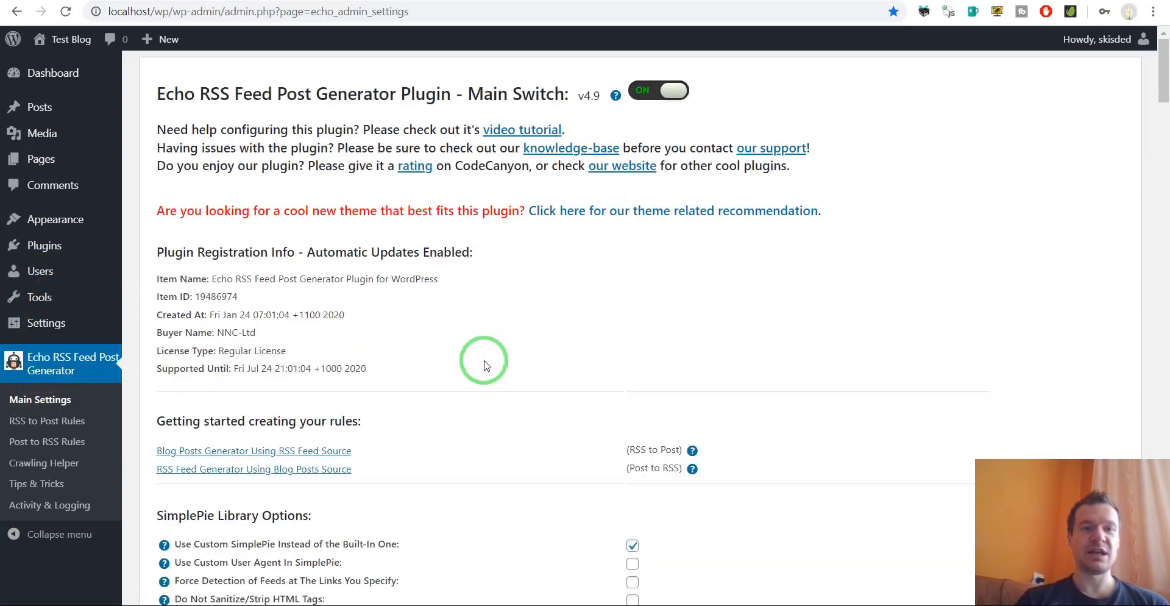
scroll(494, 373, down, 6)
scroll(494, 373, down, 4)
key(ctrl+f)
text(g)
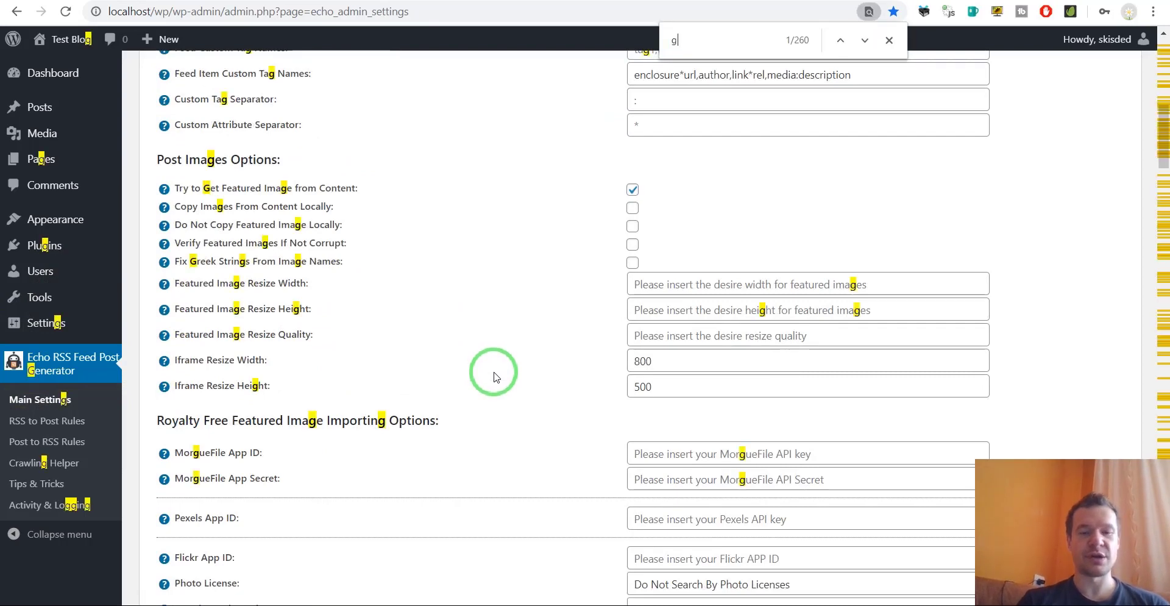
text(oogle)
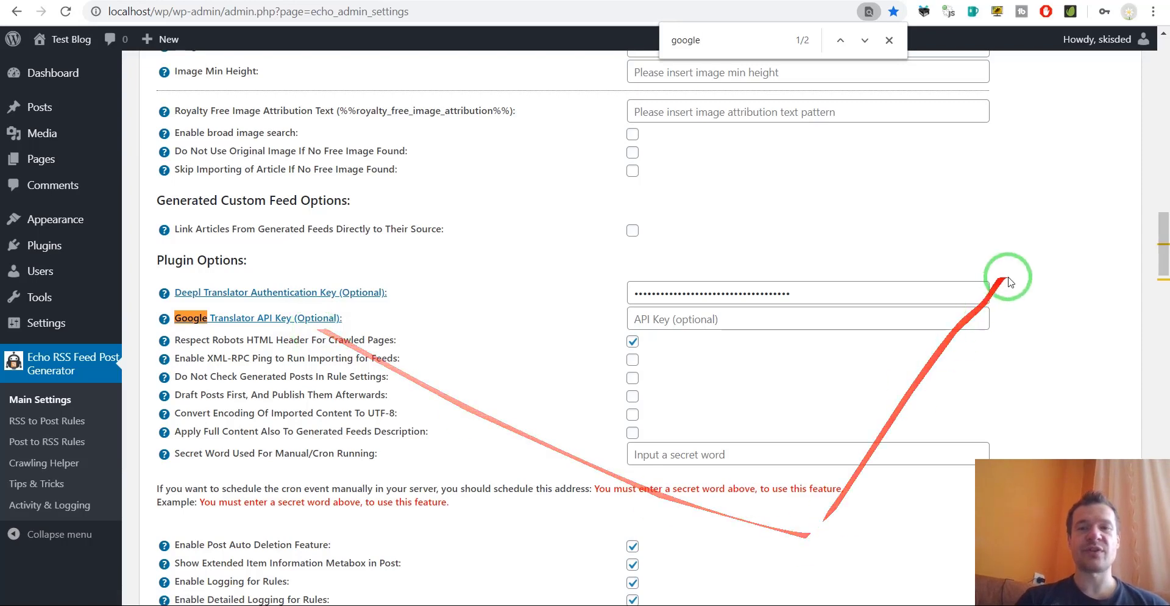
click(889, 40)
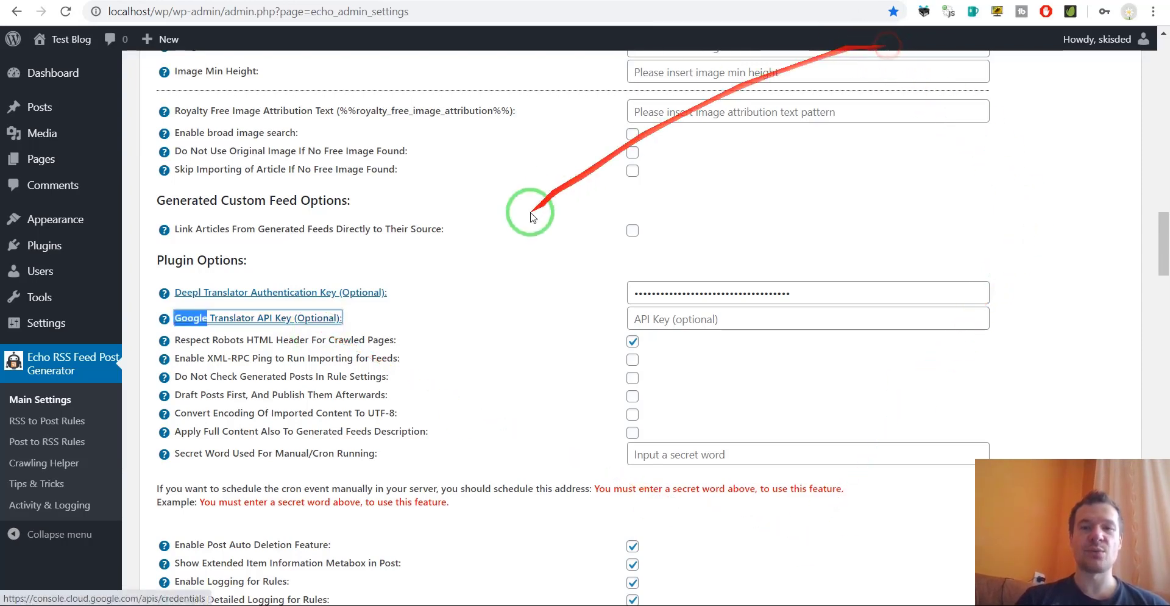
click(447, 307)
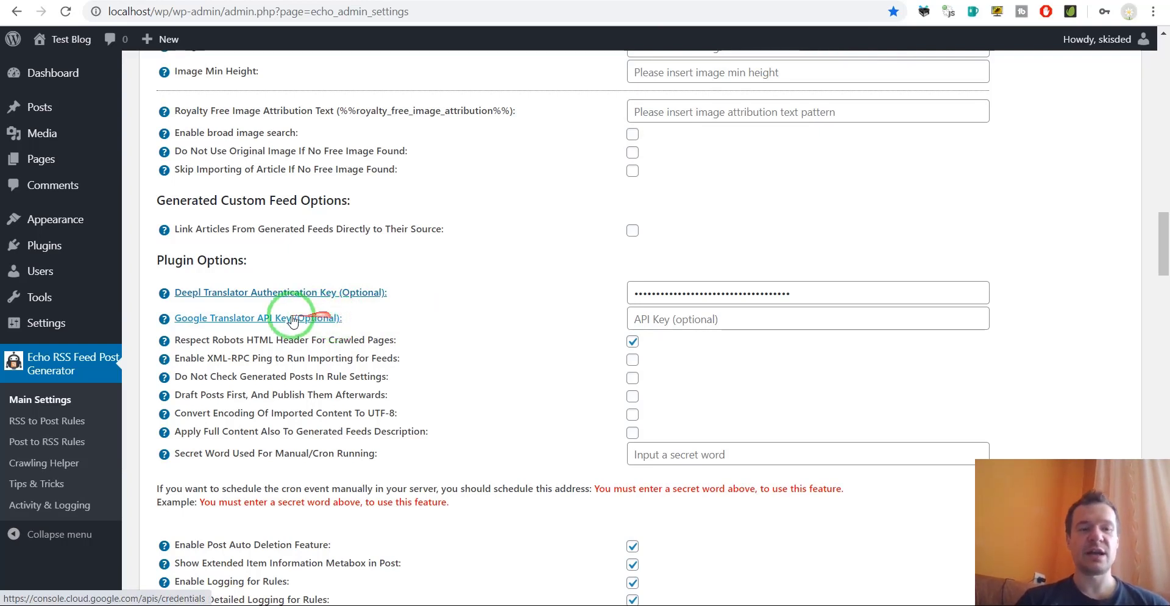
click(648, 317)
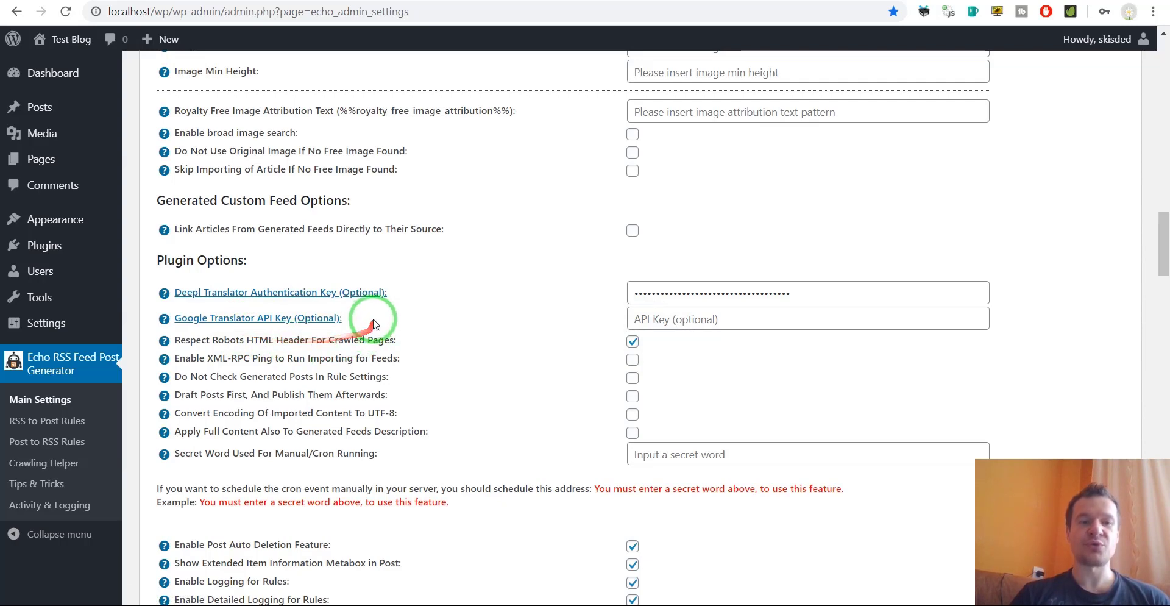
click(259, 318)
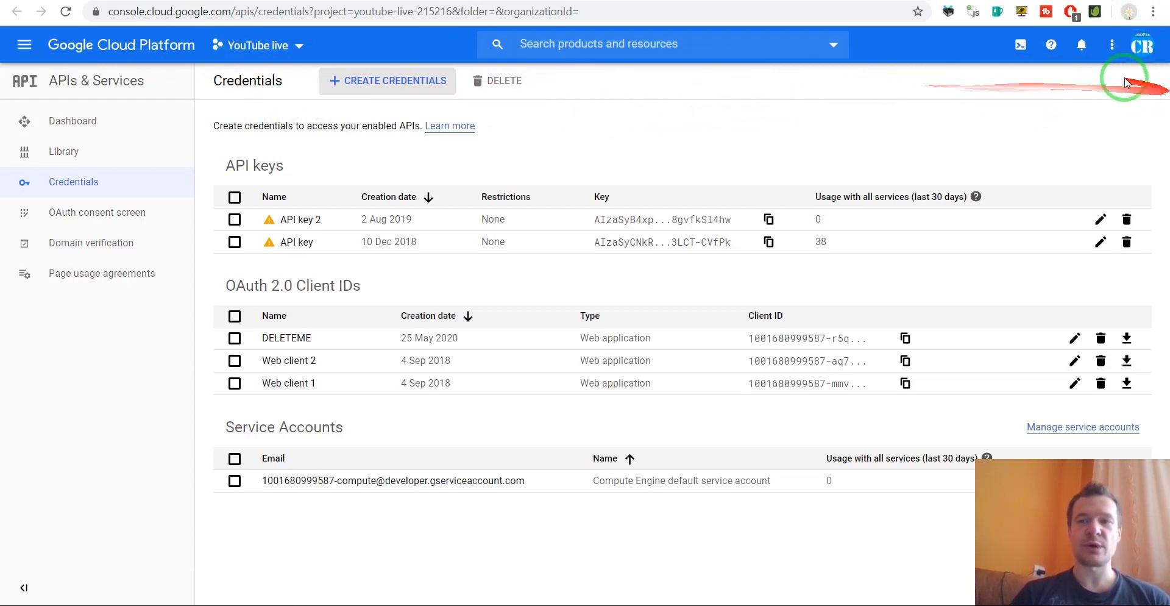
Create a new Google Cloud project named "Translation project" and open it.
click(242, 48)
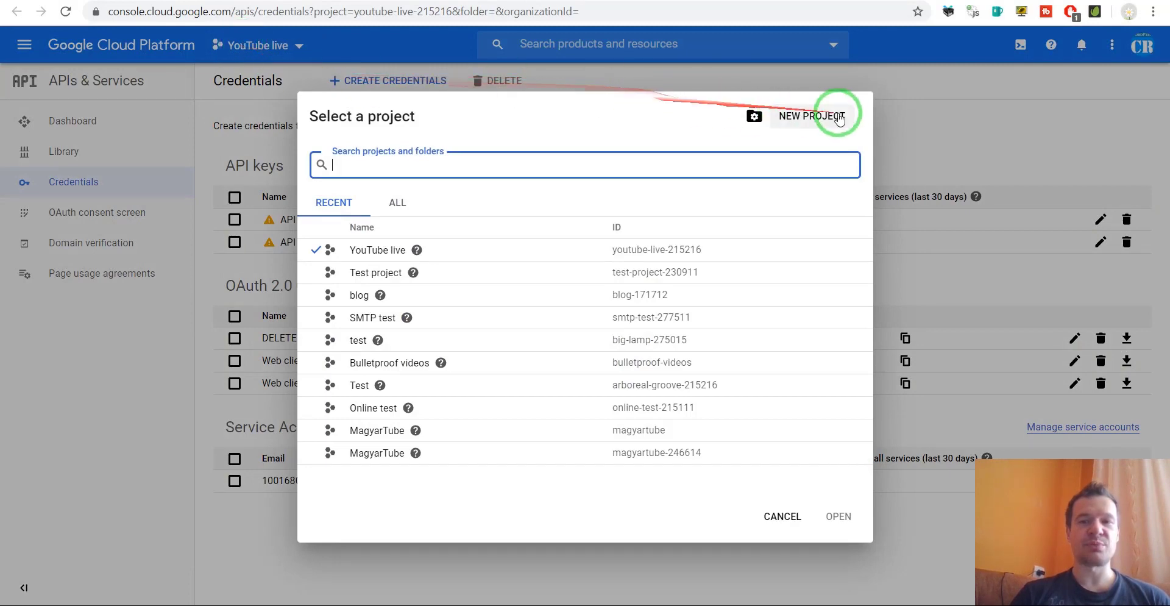
click(809, 117)
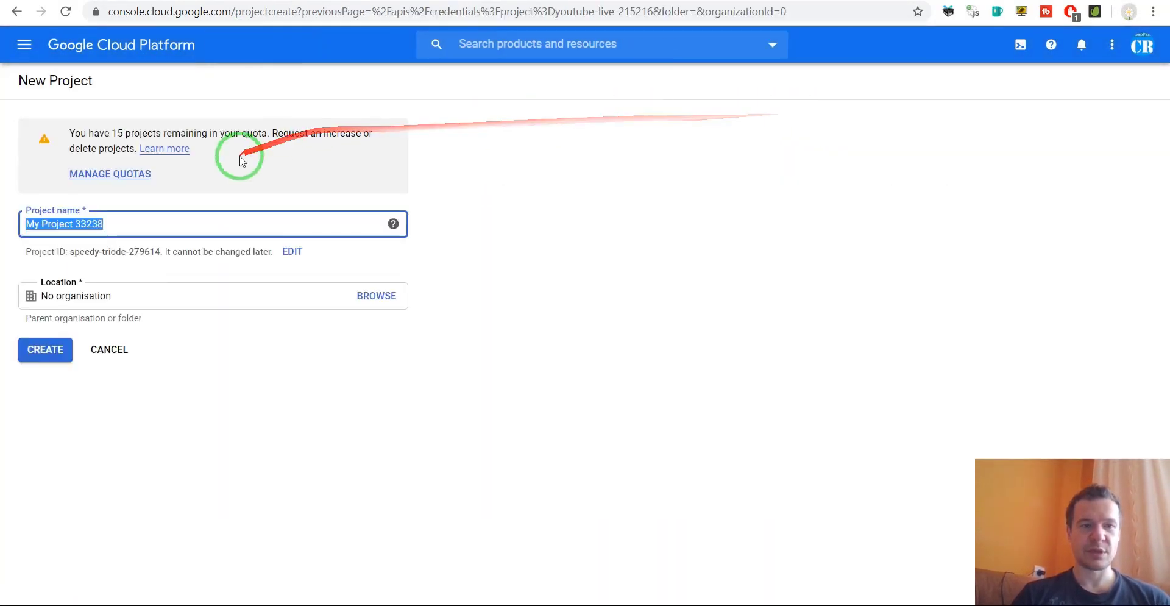
text(Trans)
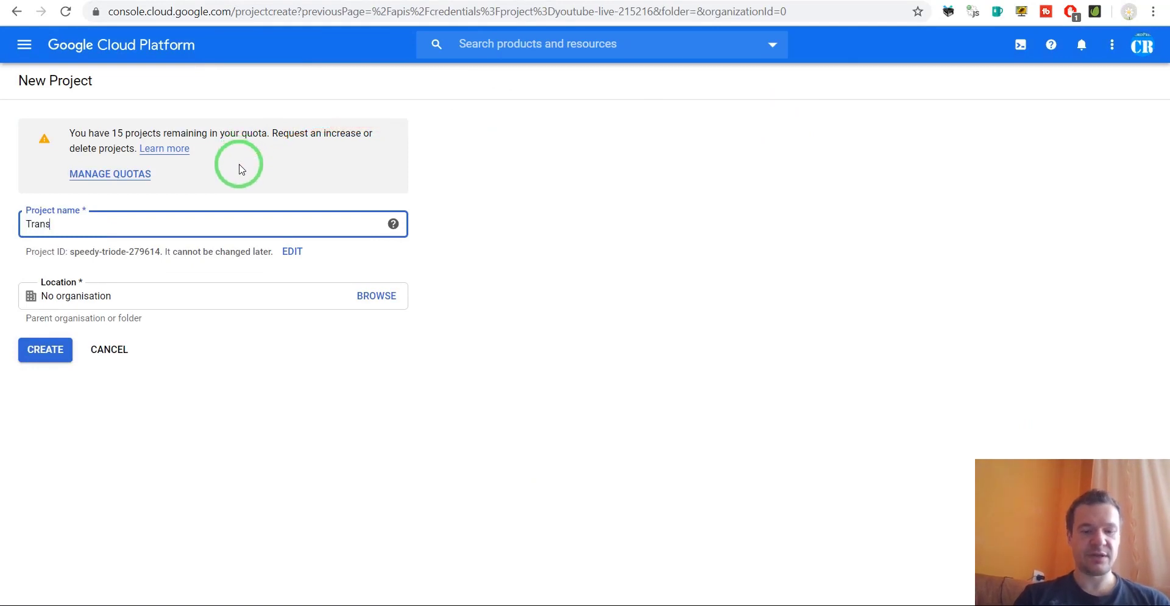
text(lation prok)
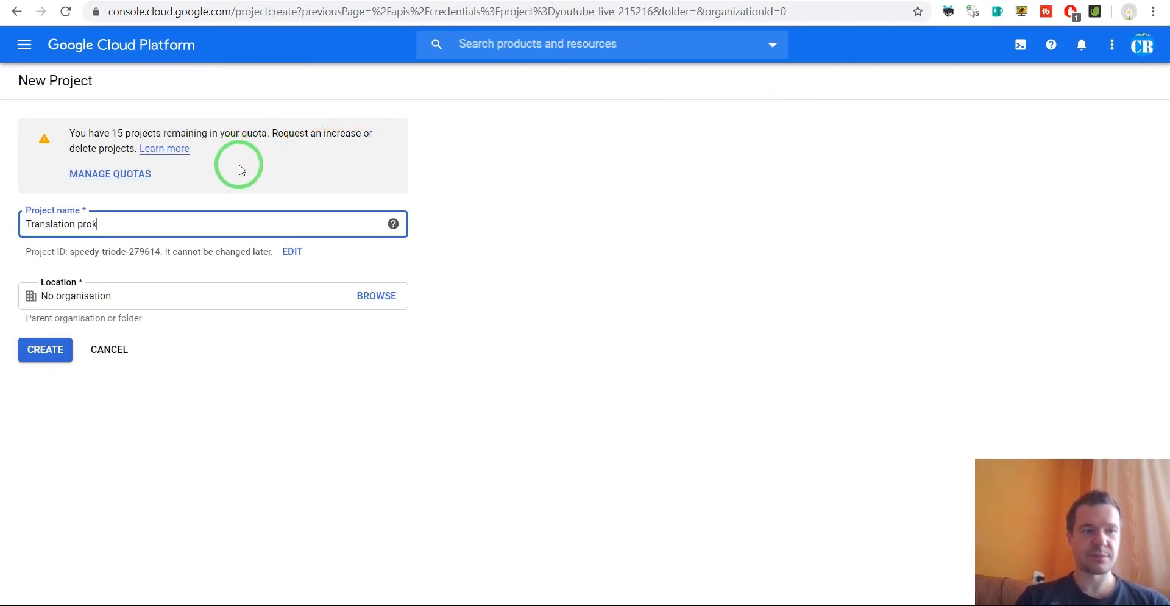
key(BackSpace)
text(ject)
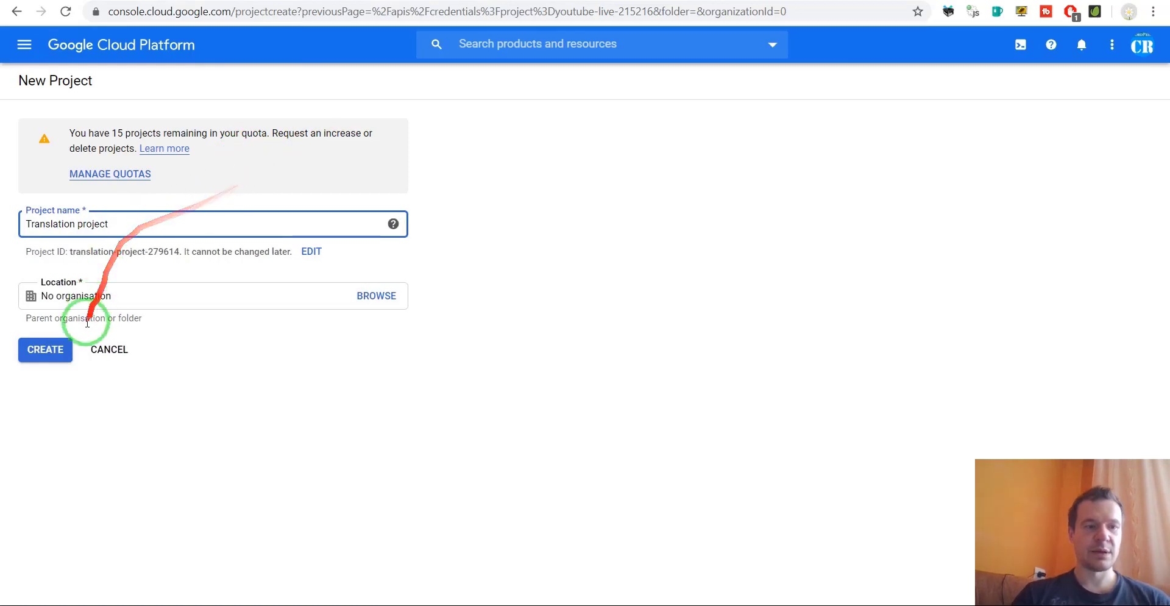
click(57, 352)
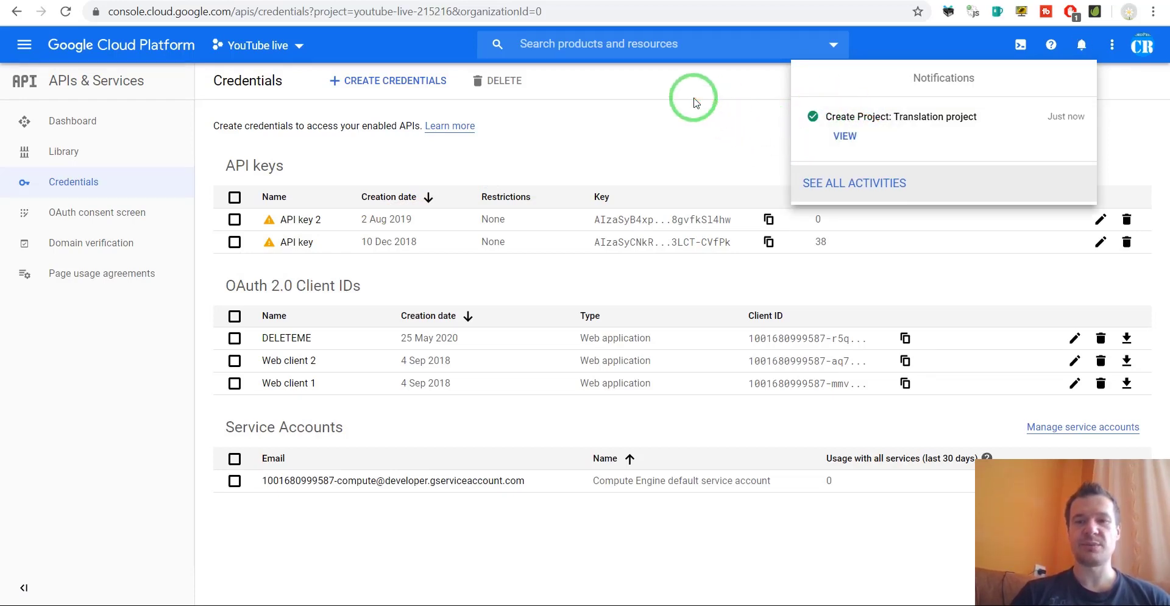
click(844, 133)
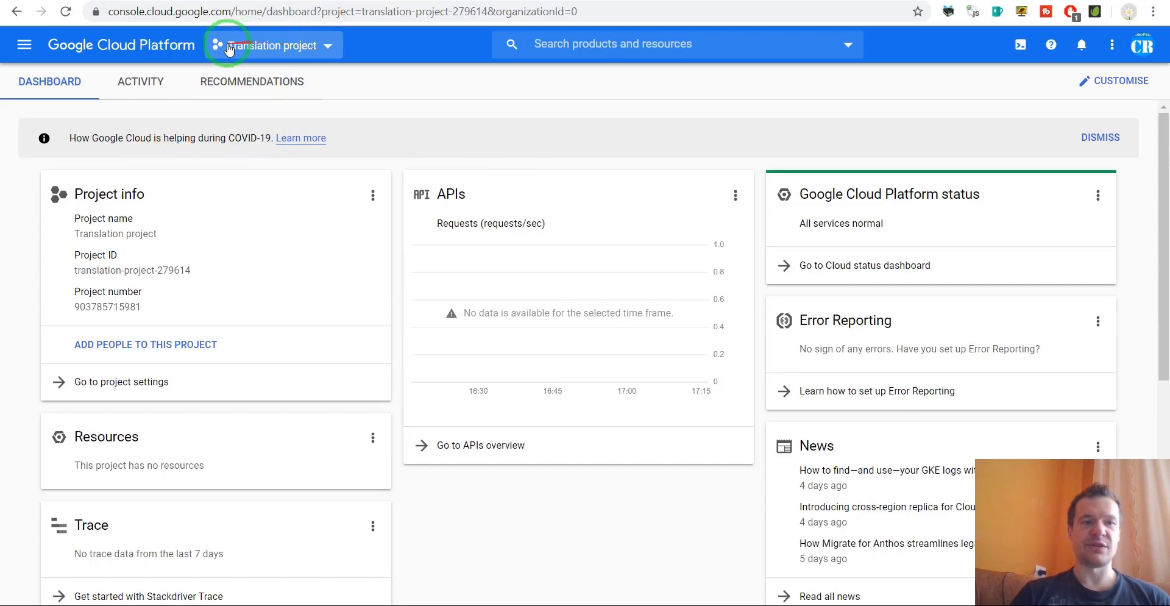
Search the Marketplace for "translate" and open the Cloud Translation API page.
click(30, 48)
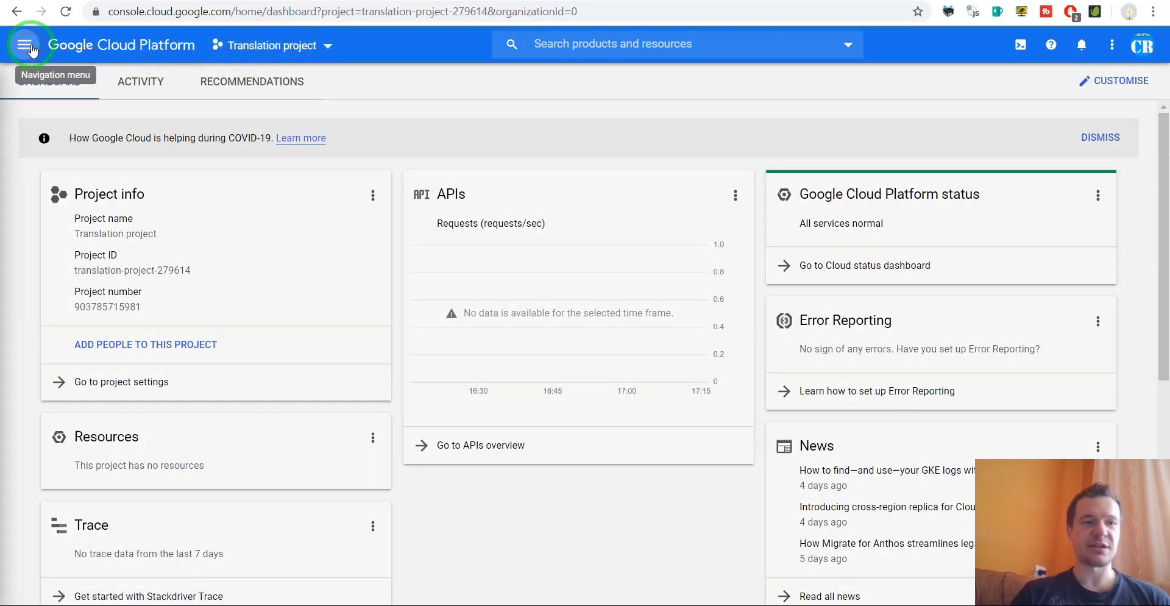
click(28, 141)
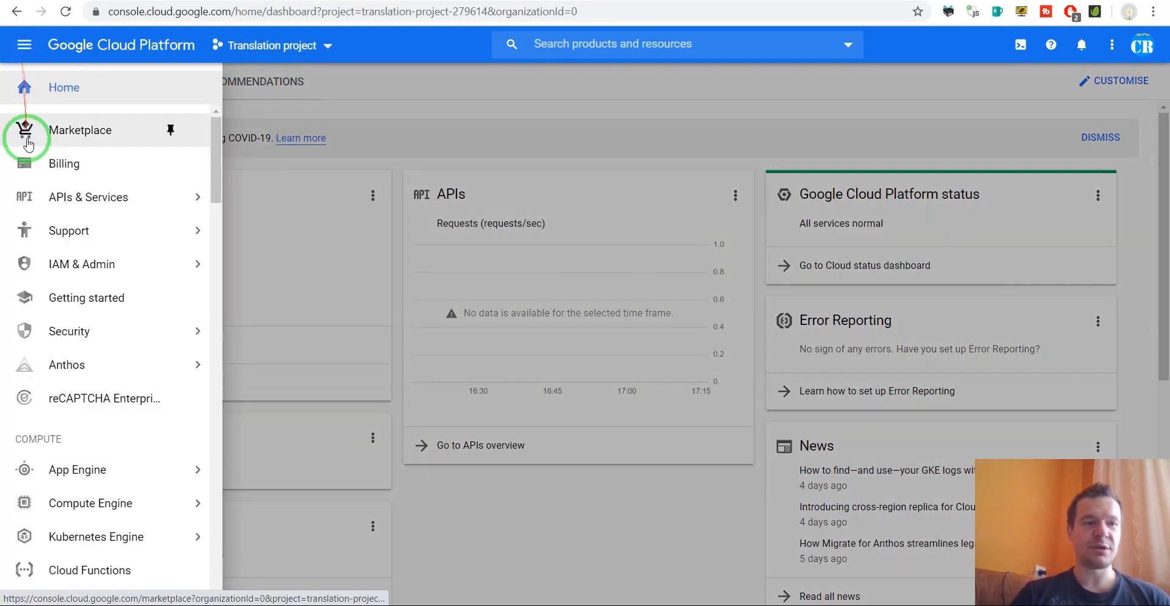
click(68, 134)
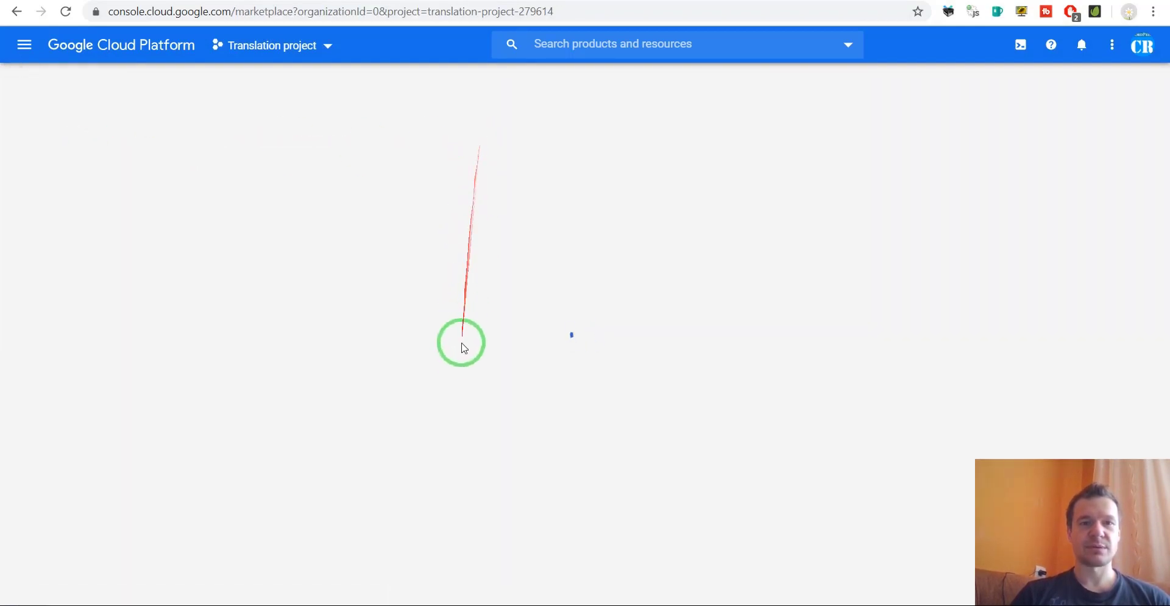
text(t)
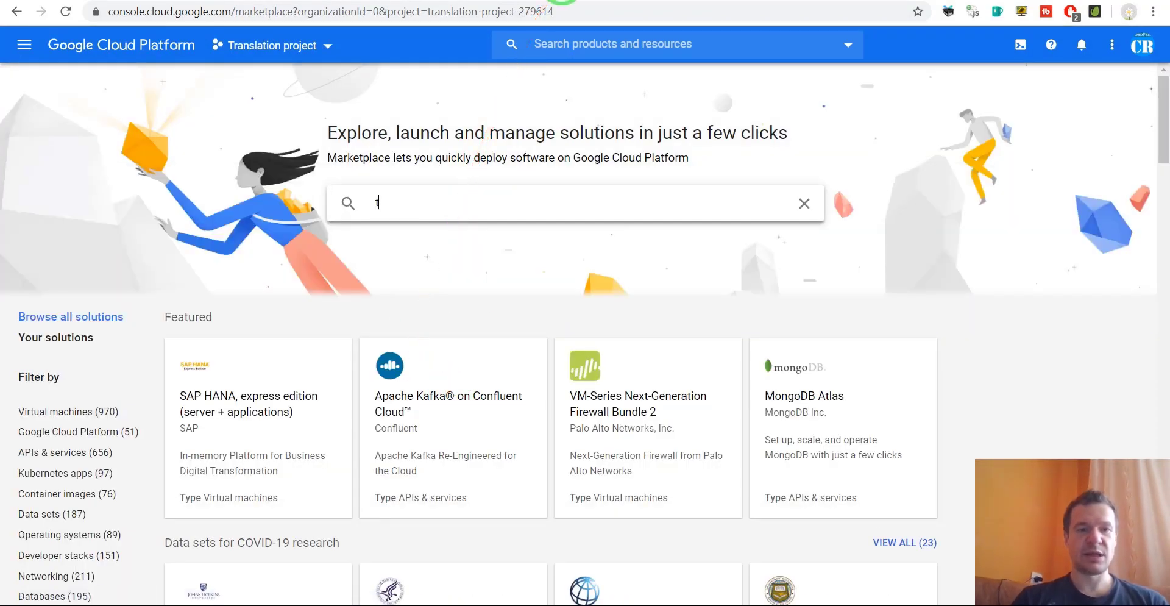
text(ranslate)
key(Return)
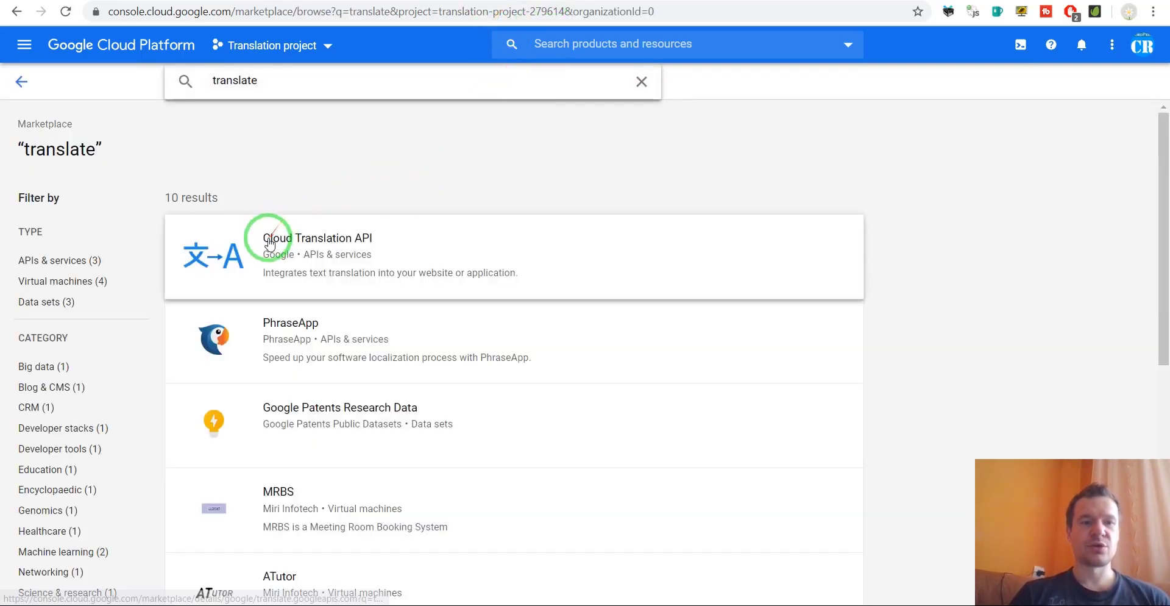
click(359, 242)
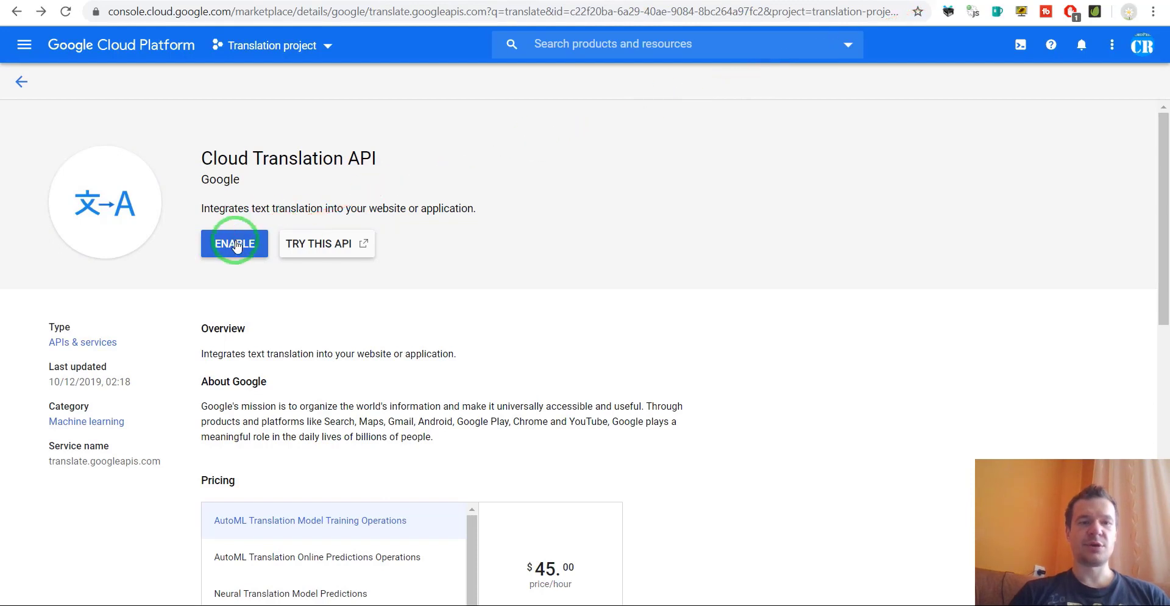
Try to enable the Cloud Translation API for Translation project, including its billing setup, and dismiss the billing account dialog.
click(236, 244)
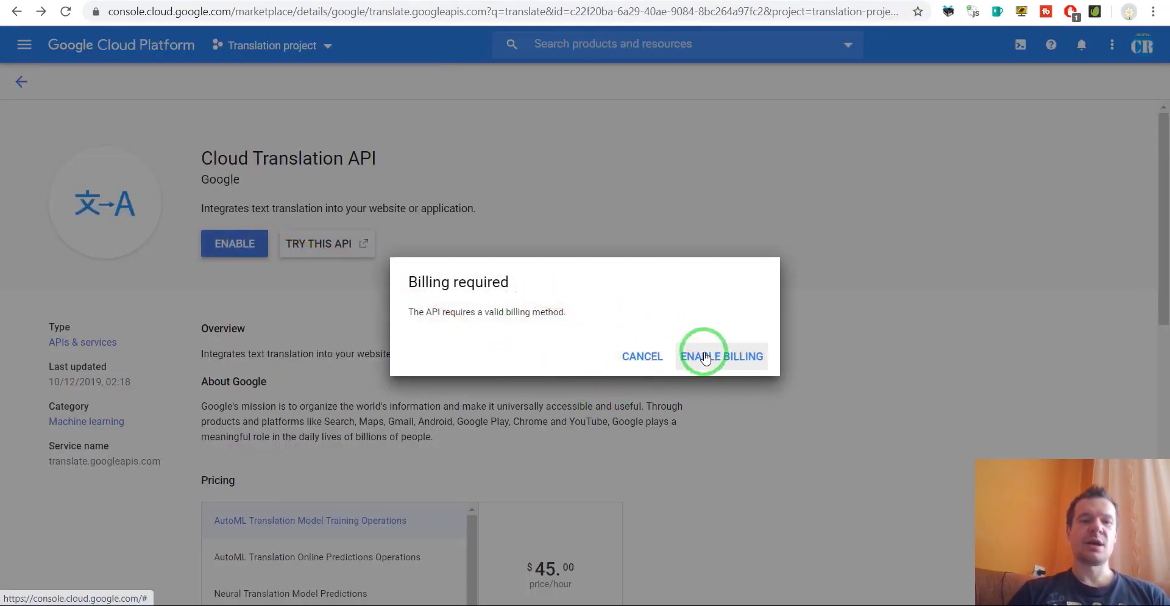
click(705, 357)
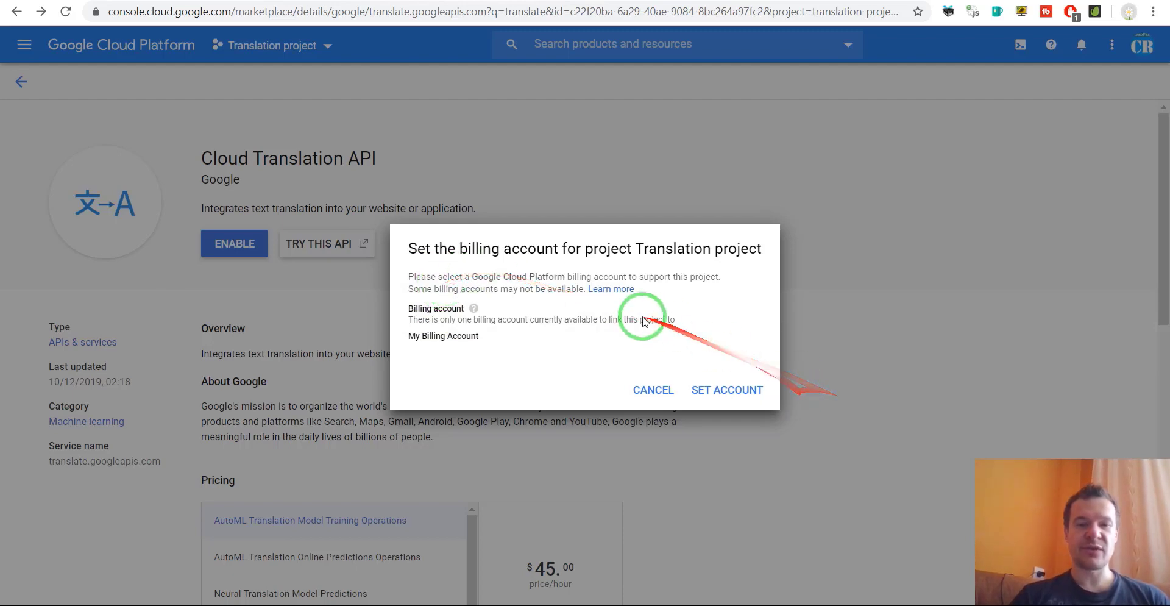
click(352, 186)
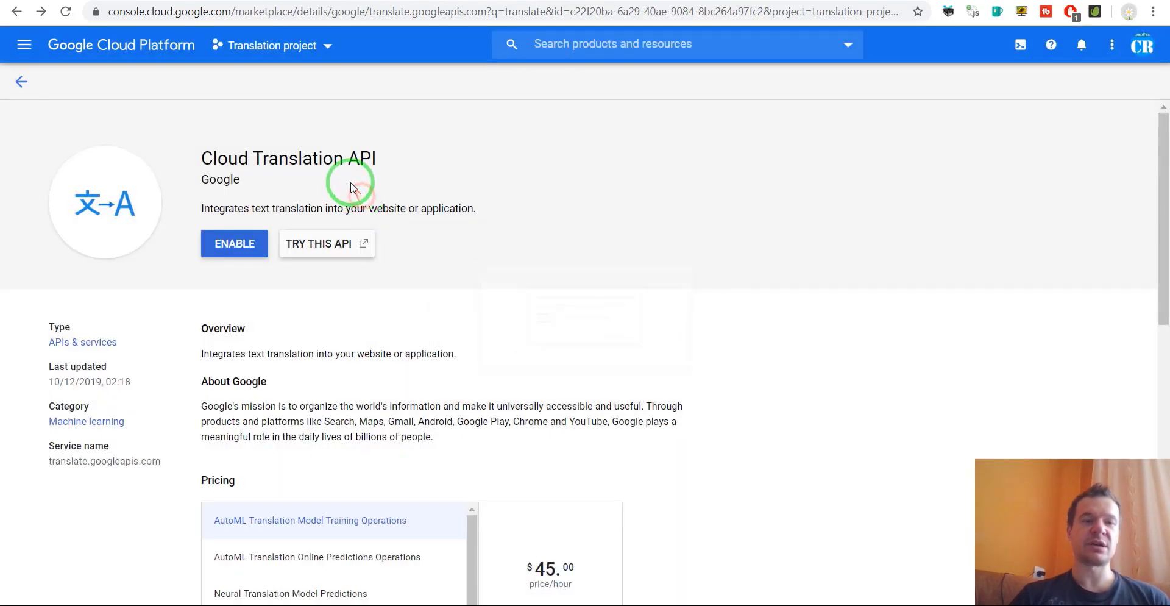
Switch to the existing YouTube live project and open its API credentials page.
click(252, 54)
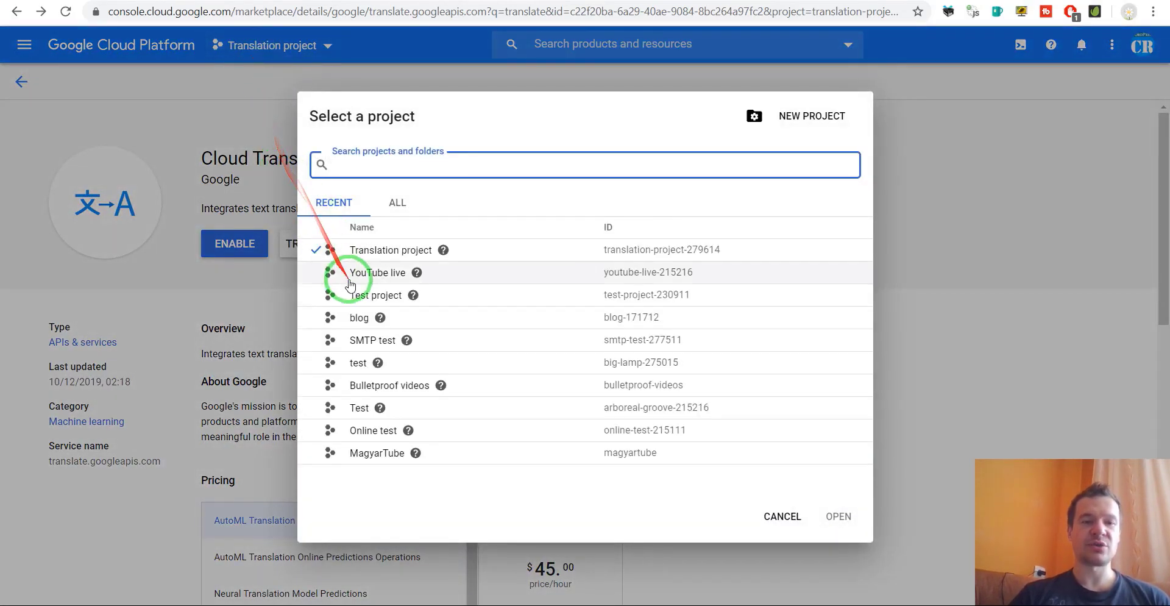
click(367, 276)
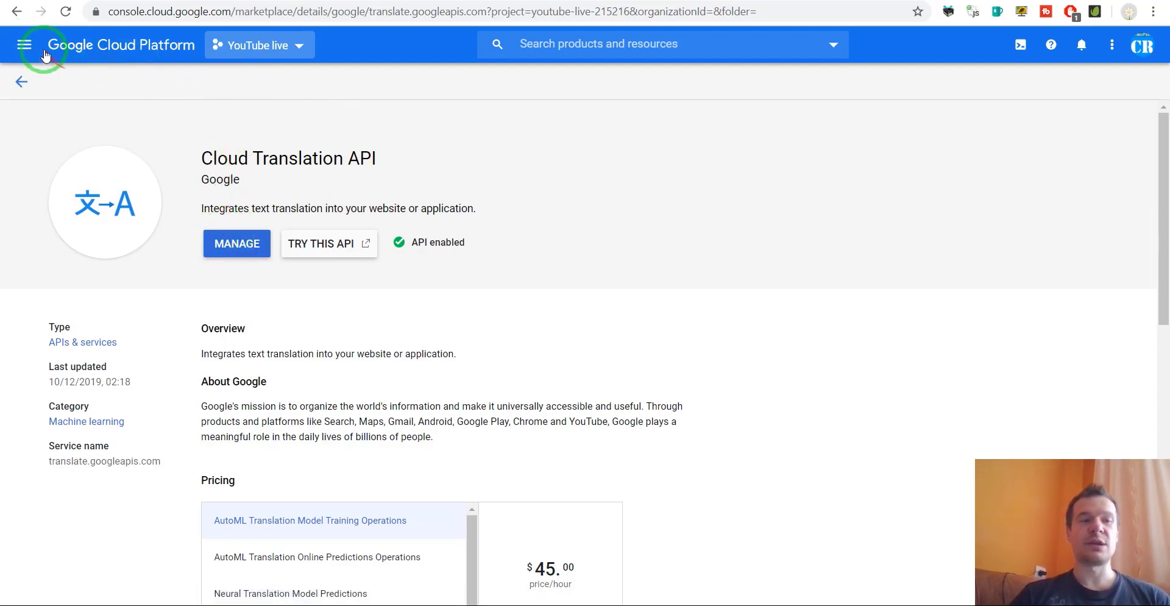
click(24, 45)
mouse_move(96, 197)
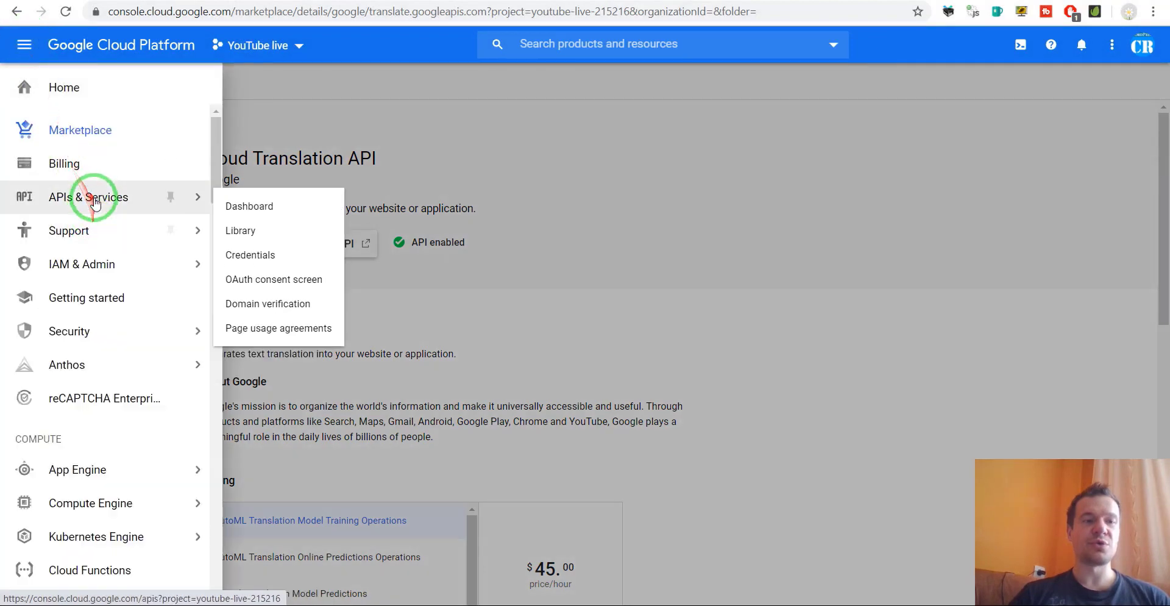
click(254, 256)
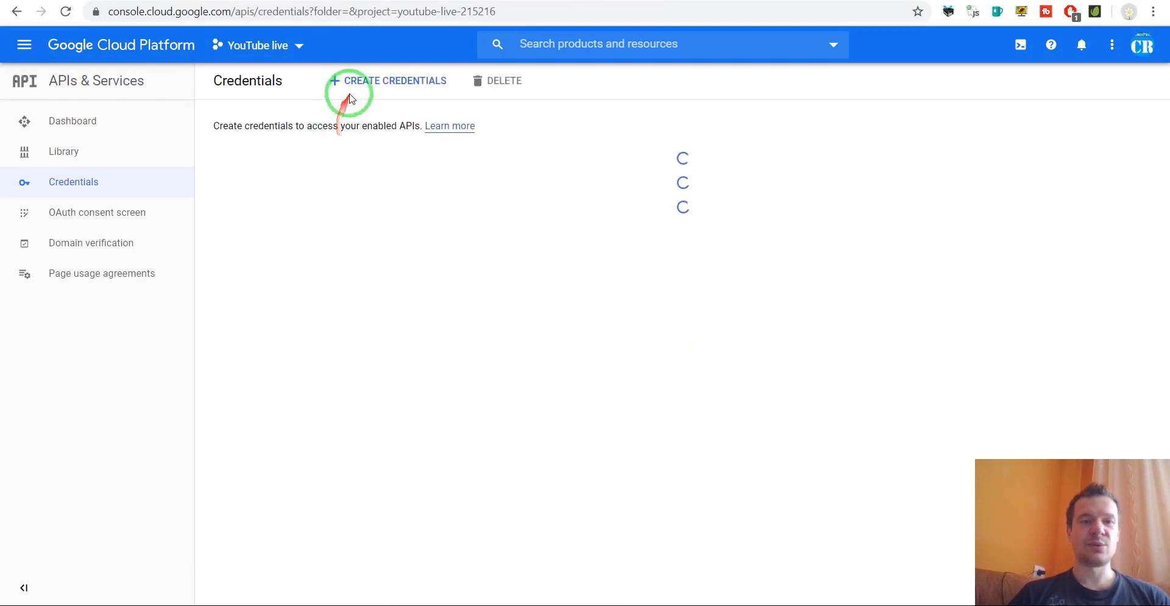
Create a new API key in the YouTube live project and take a copy of it to the WordPress plugin settings.
click(363, 84)
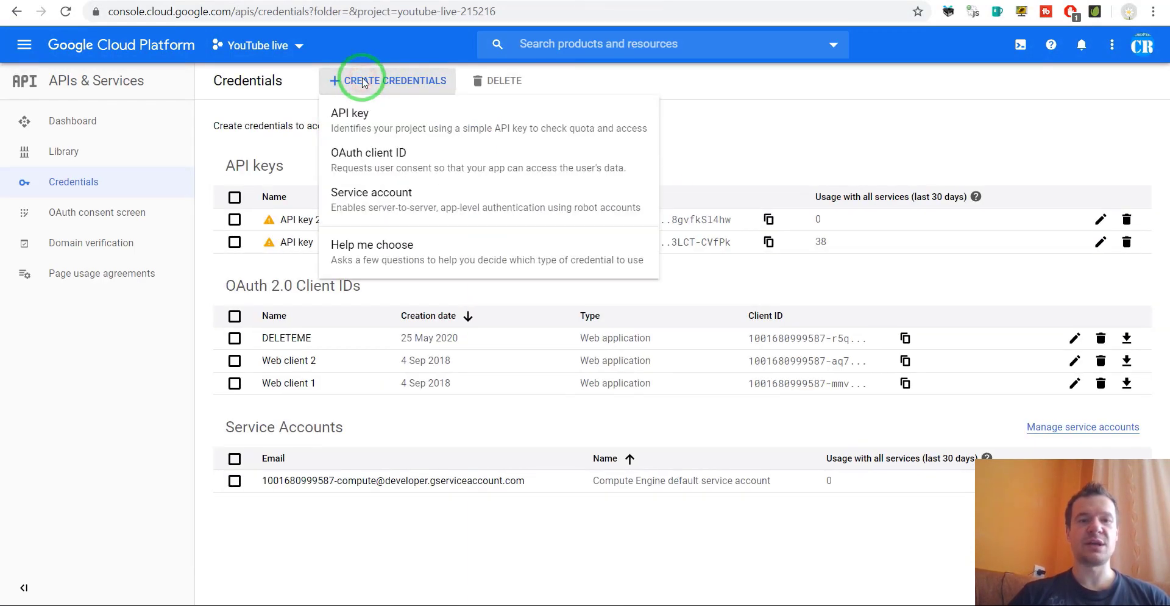
click(360, 121)
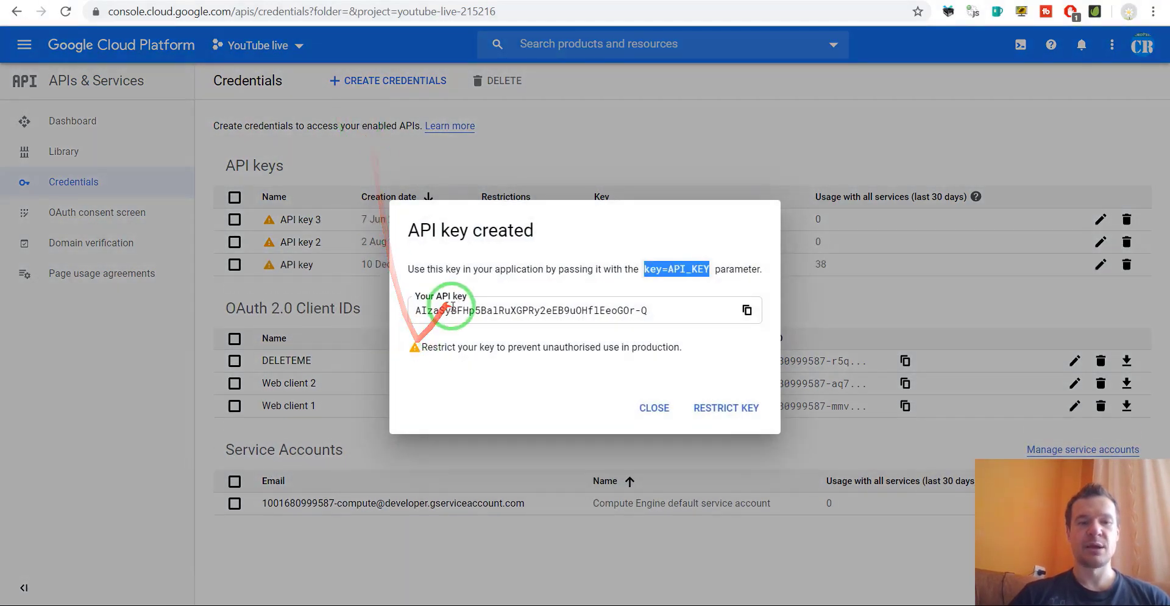
click(452, 310)
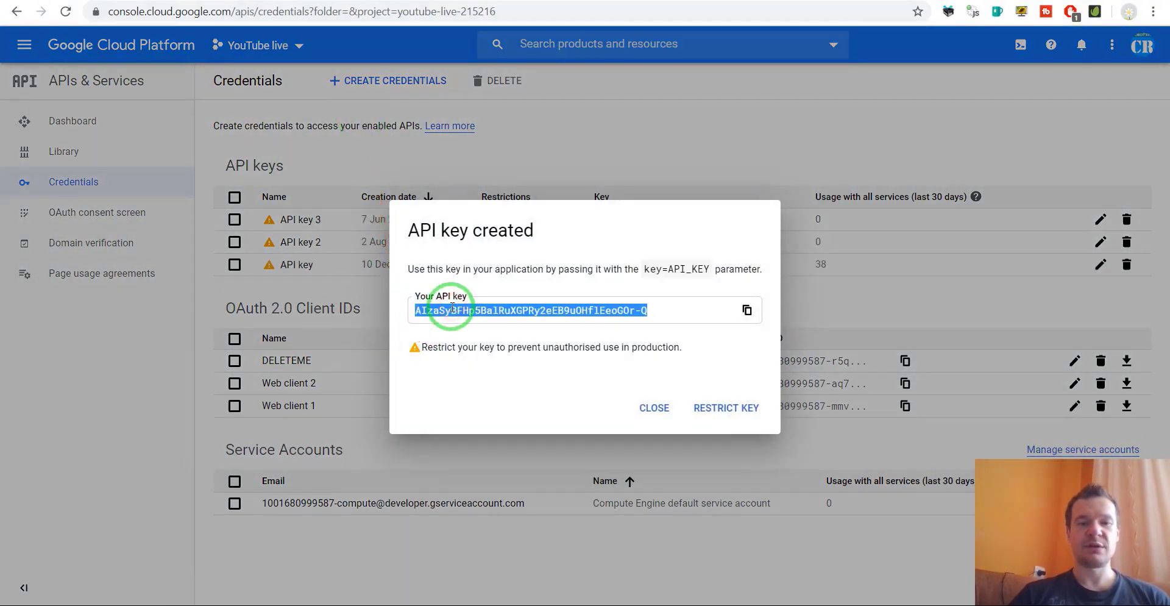
click(287, 1)
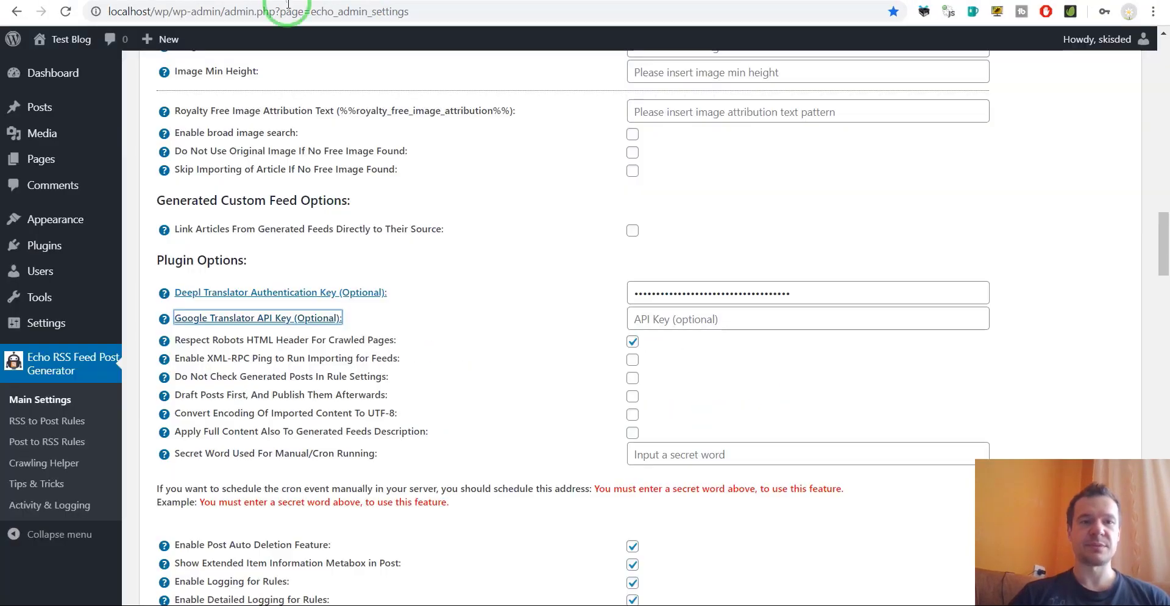
Paste the copied API key into the Google Translator API Key setting and save the plugin's main settings.
click(696, 324)
key(ctrl+v)
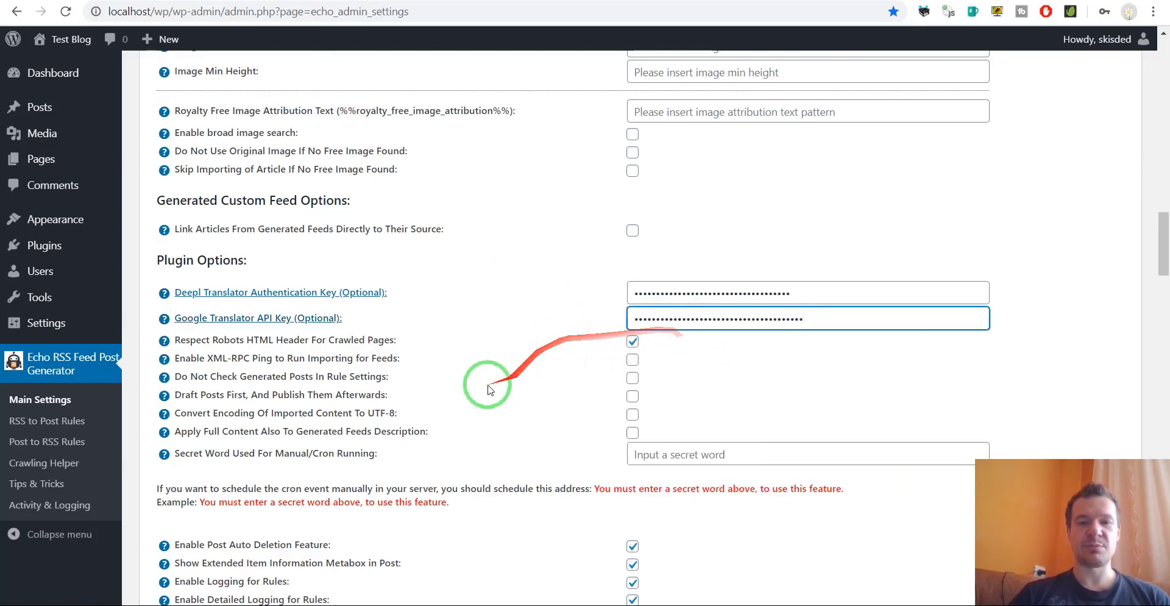
scroll(427, 390, down, 15)
scroll(250, 421, down, 20)
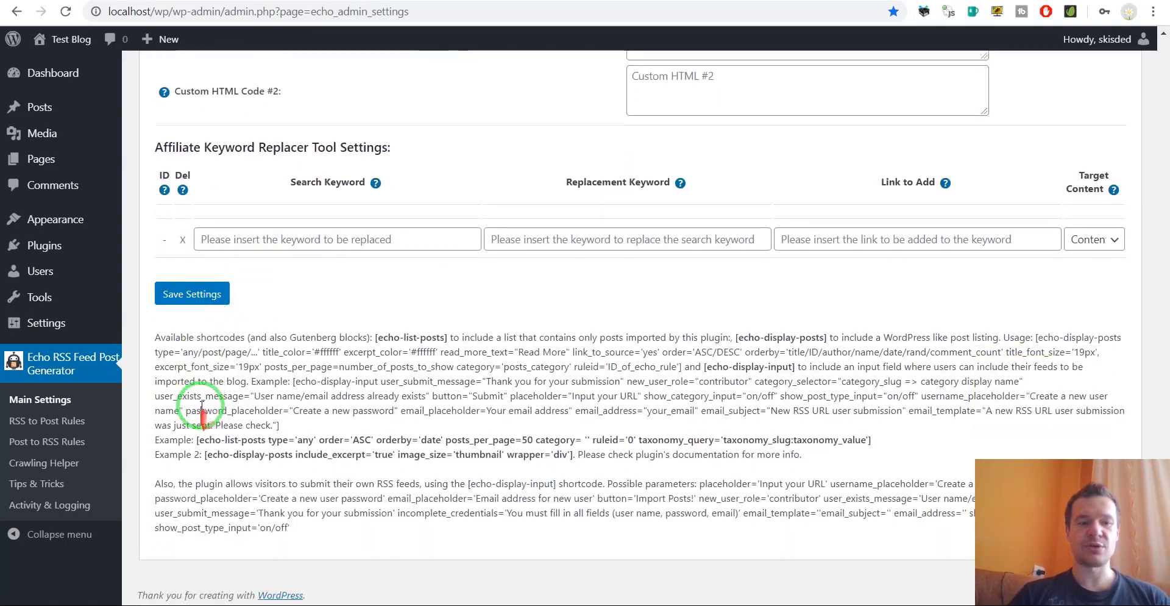
click(192, 292)
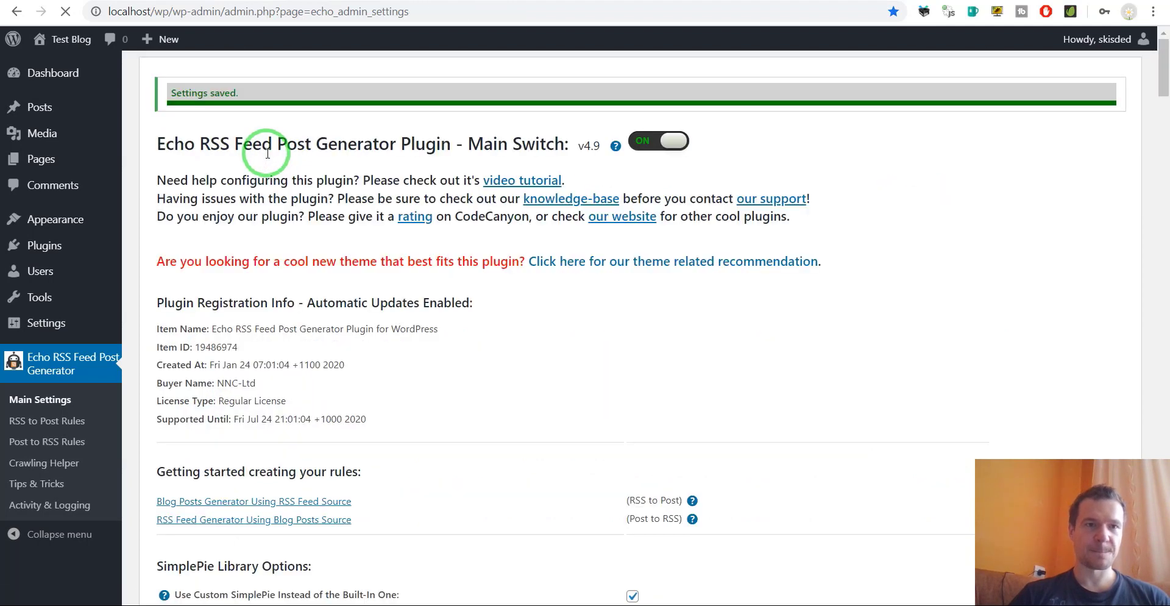
click(476, 0)
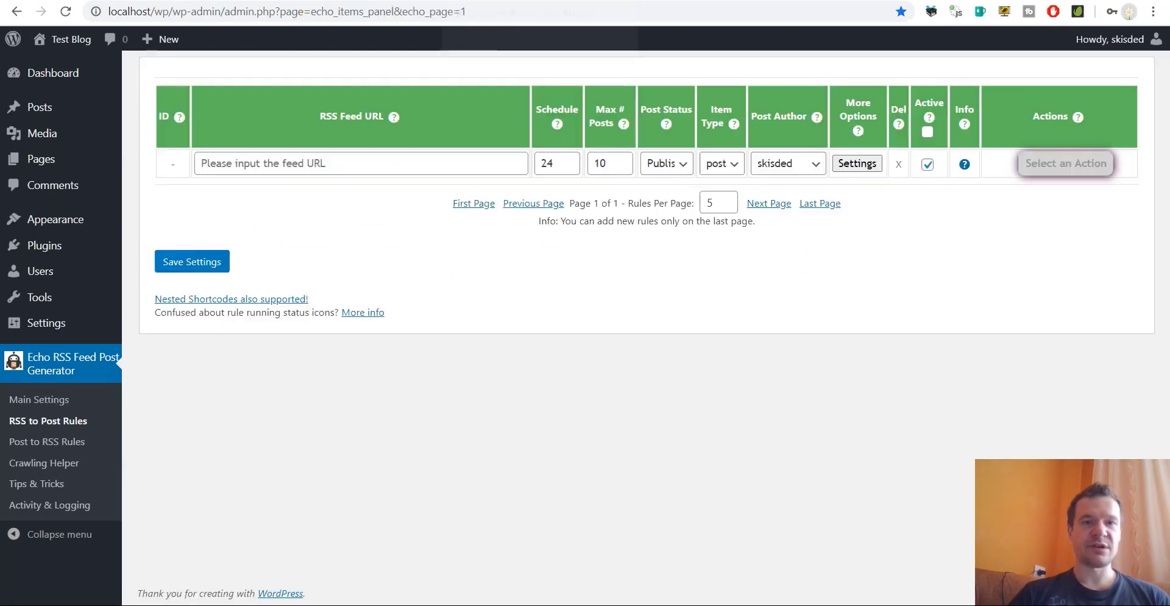
click(68, 14)
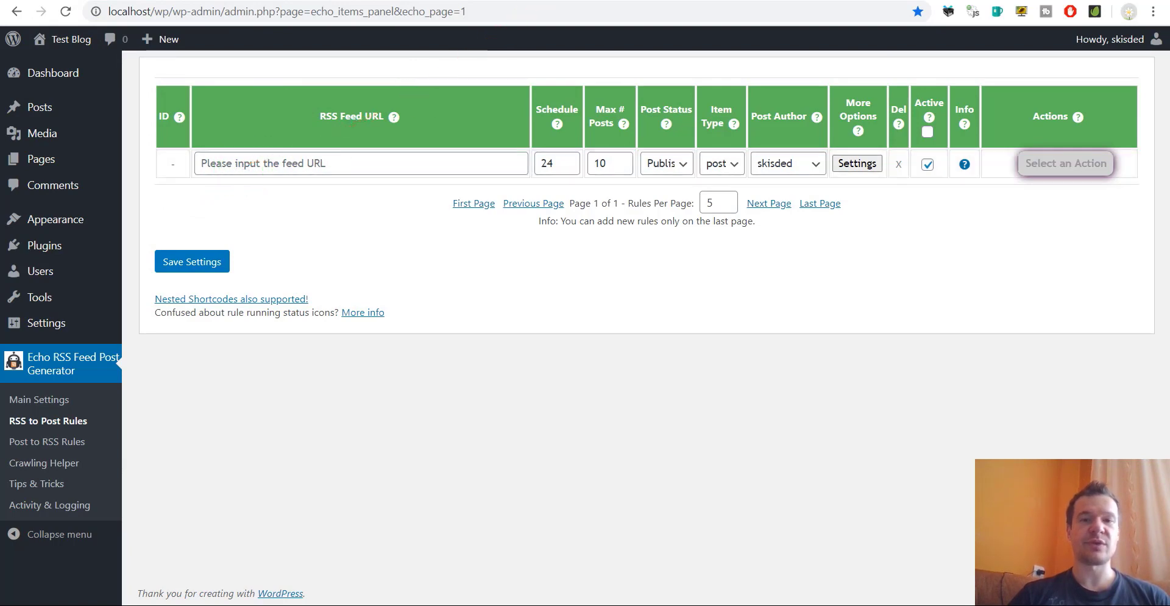
click(550, 1)
click(549, 12)
key(ctrl+c)
click(313, 189)
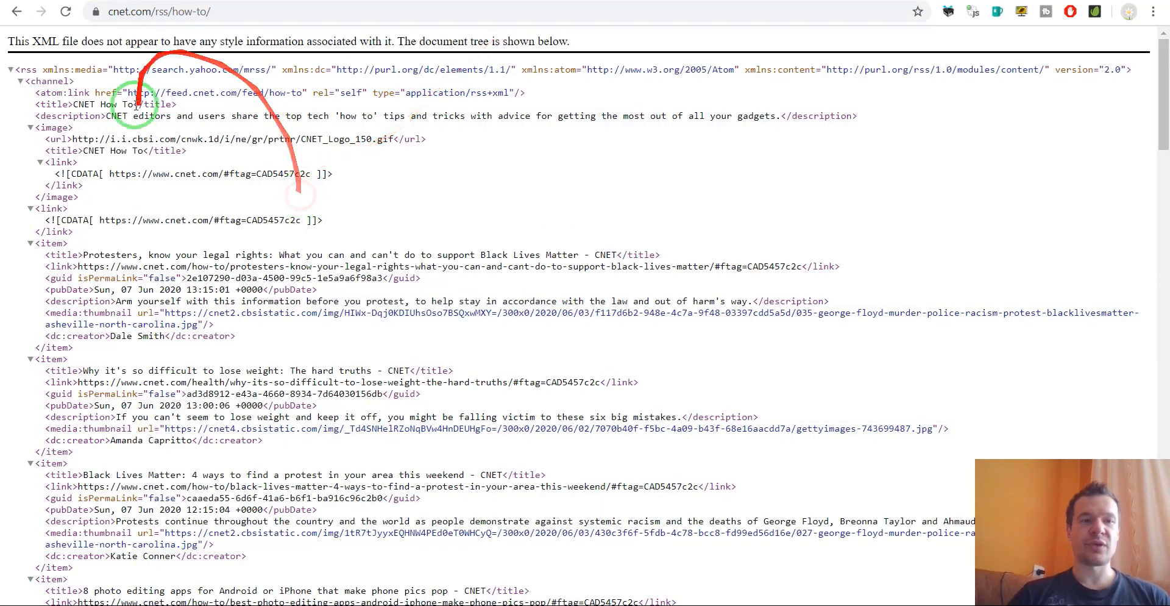
click(501, 1)
click(309, 162)
key(ctrl+v)
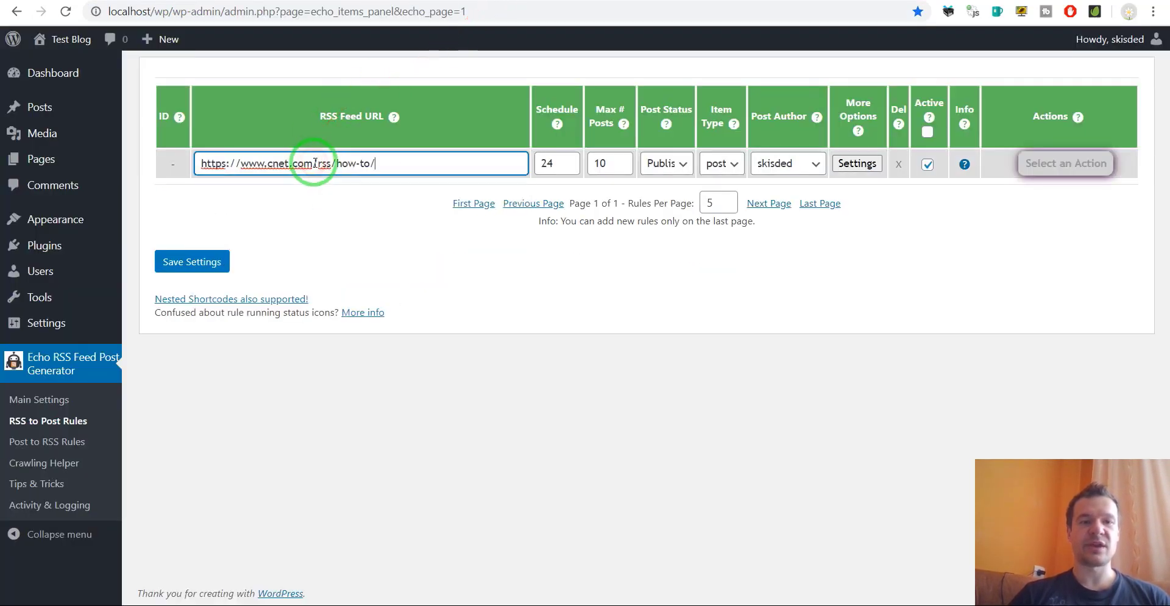
click(594, 163)
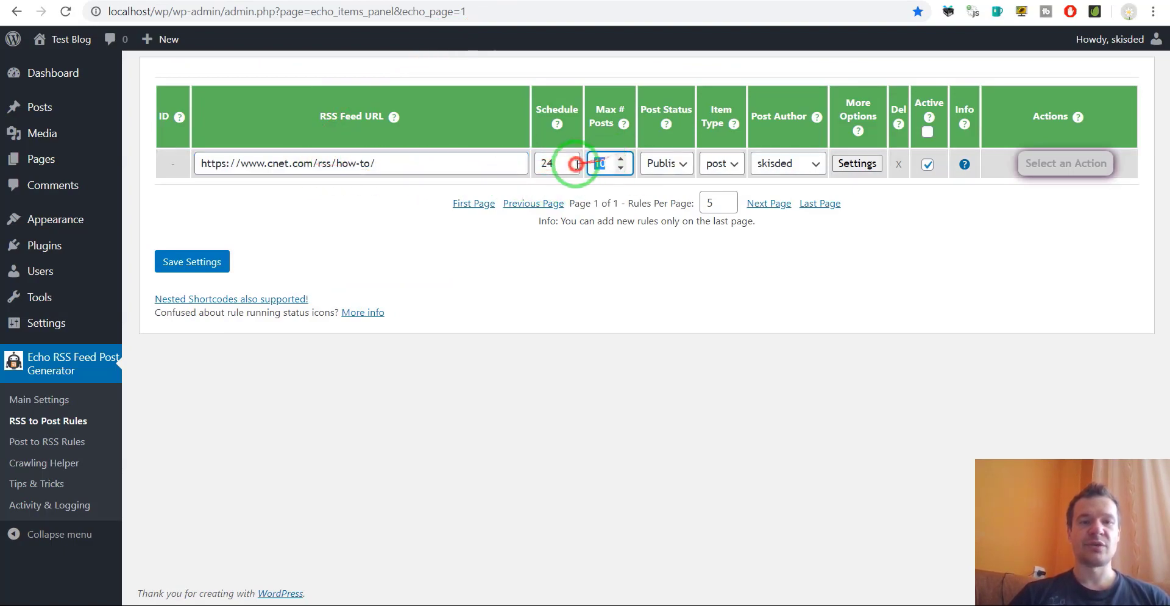
key(BackSpace)
In the new rule's advanced settings, set automatic content translation to French (Google Translate).
click(862, 169)
scroll(478, 348, down, 10)
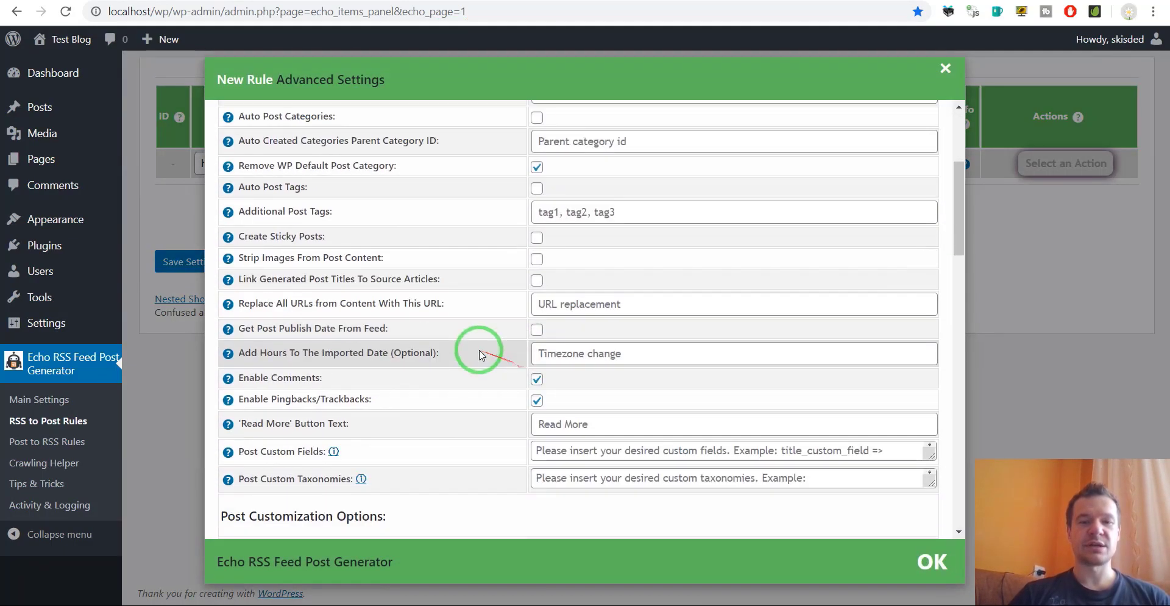
scroll(482, 347, down, 12)
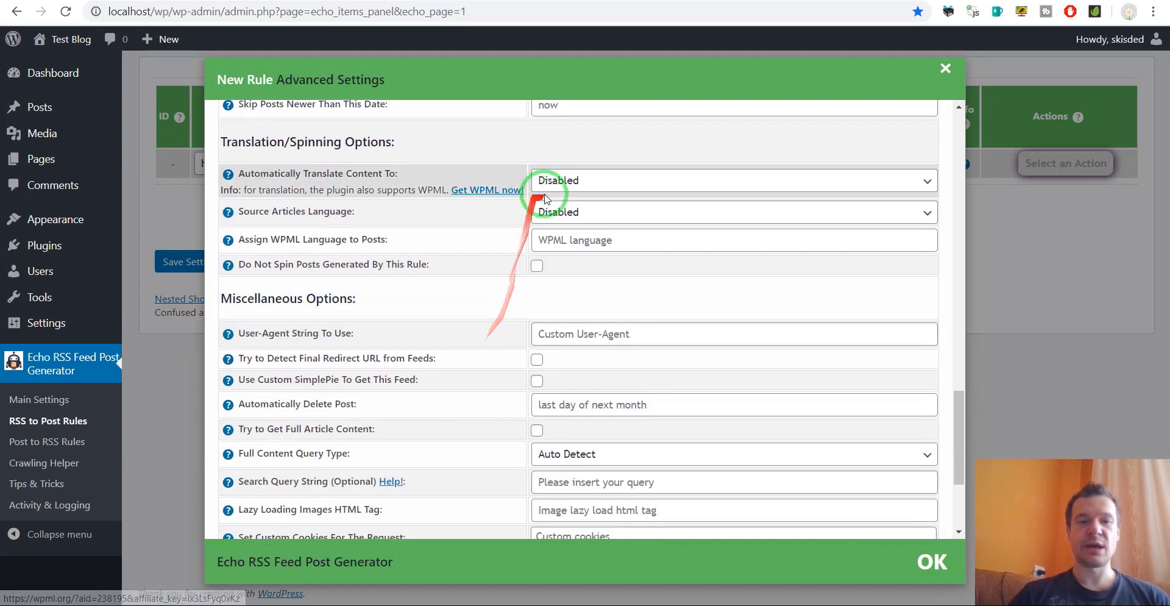
click(573, 181)
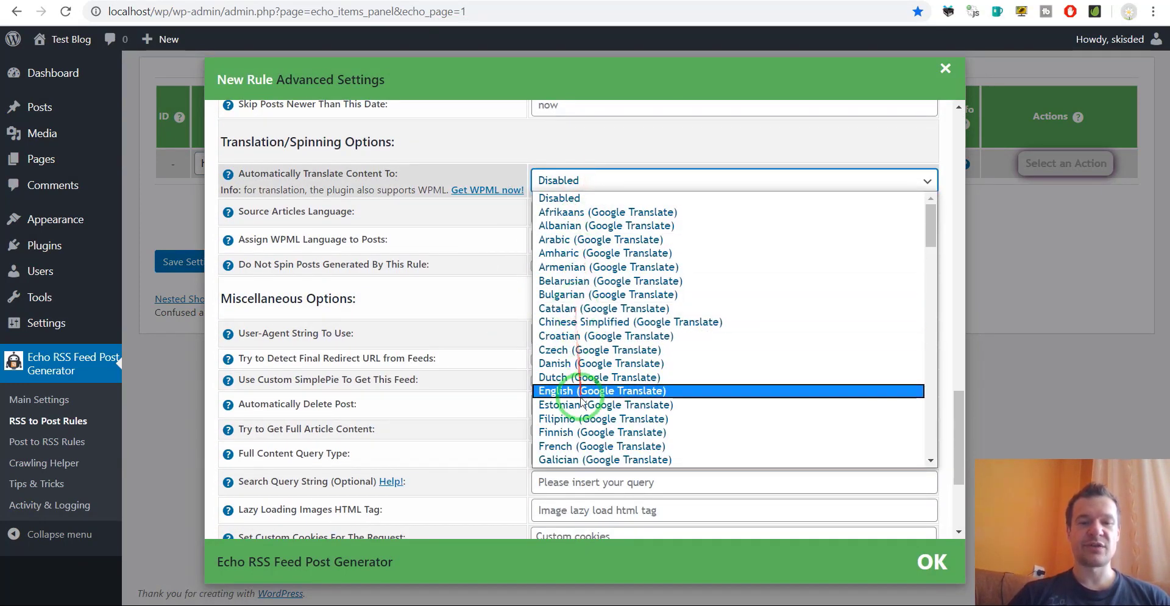
scroll(579, 390, down, 3)
scroll(581, 392, down, 8)
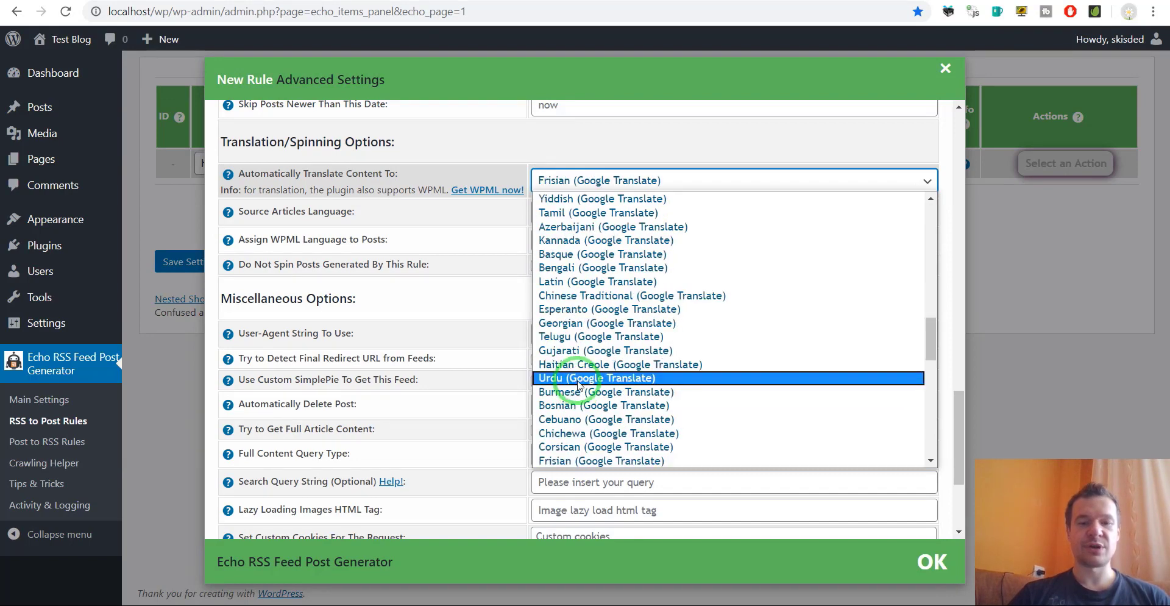
scroll(579, 384, up, 10)
key(f)
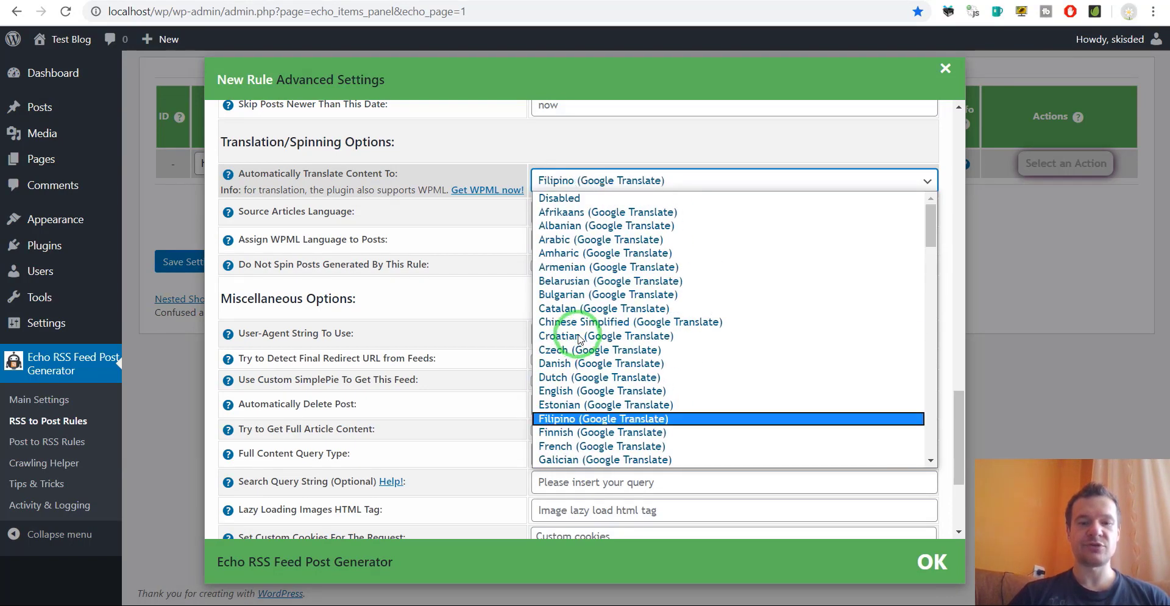
key(f)
key(f)
click(573, 445)
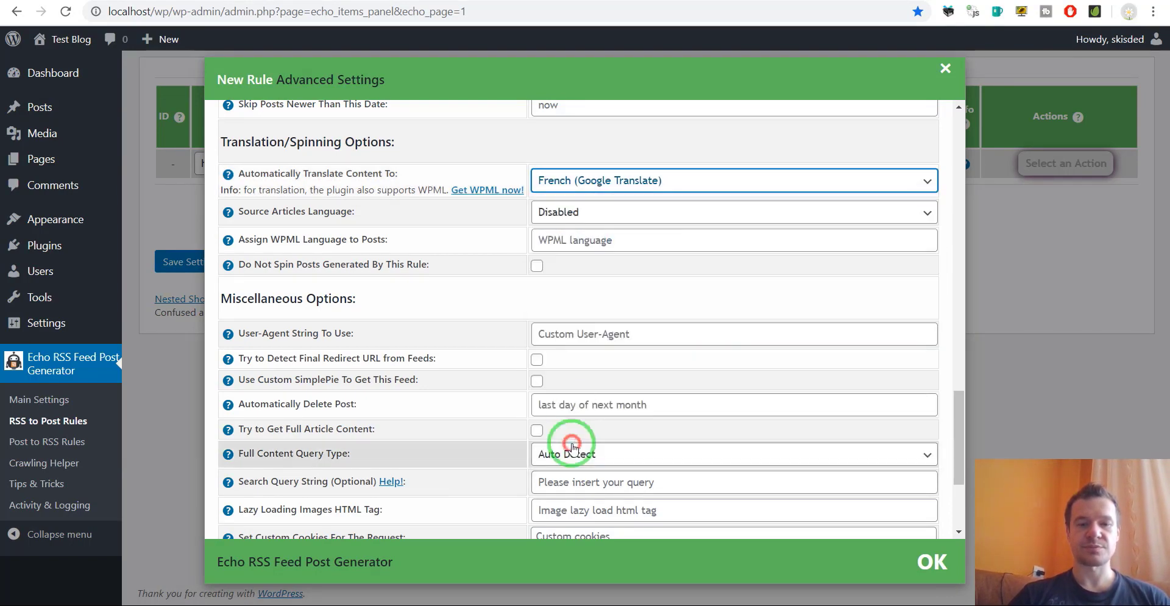
Set the source articles language to English (Google Translate) and save the new rule.
click(569, 213)
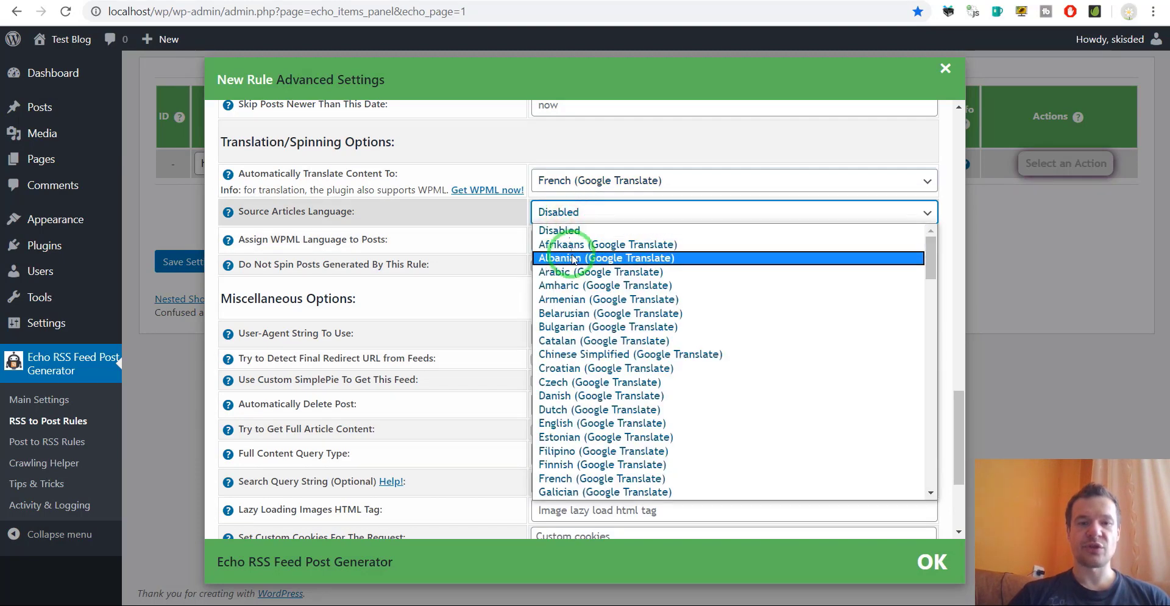
click(569, 423)
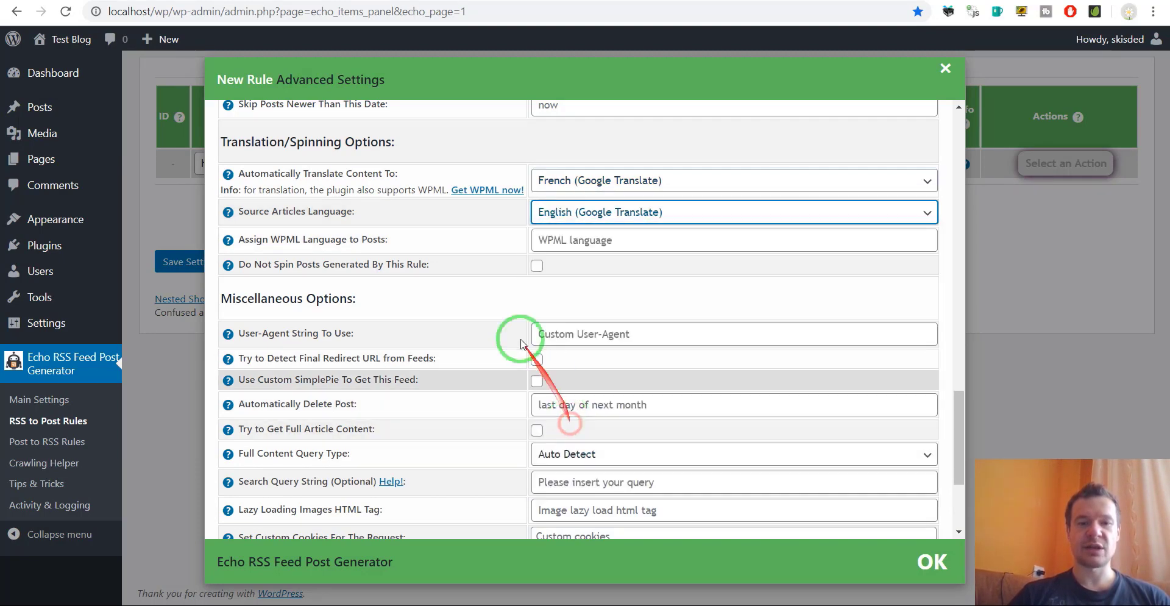
click(210, 256)
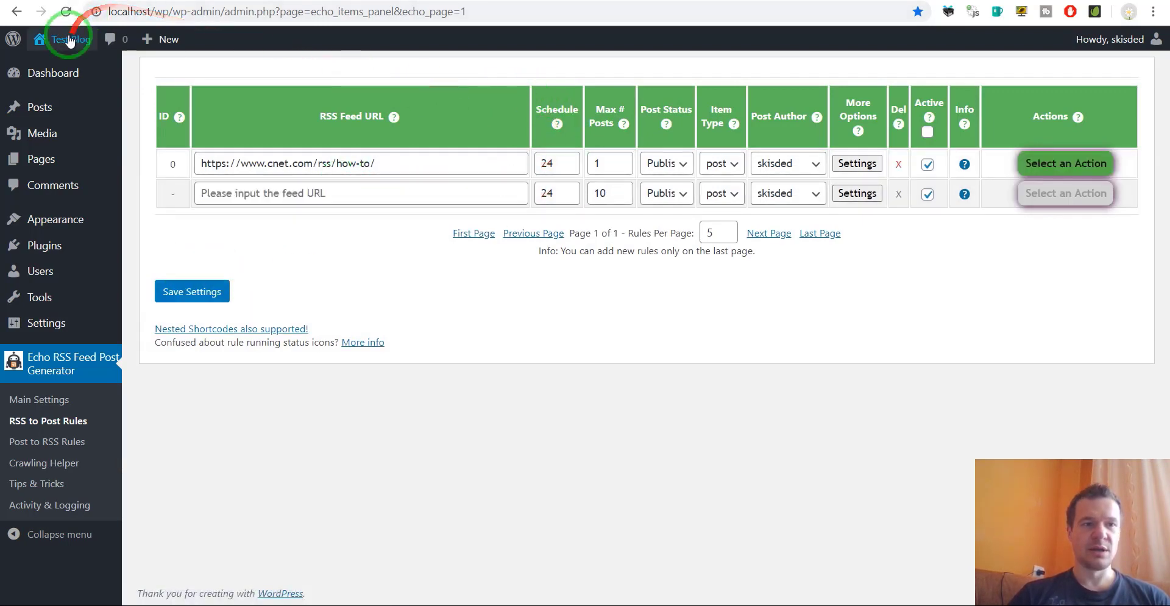
View the Test Blog's front page, then return to the rules and run the CNET how-to feed rule immediately.
click(69, 39)
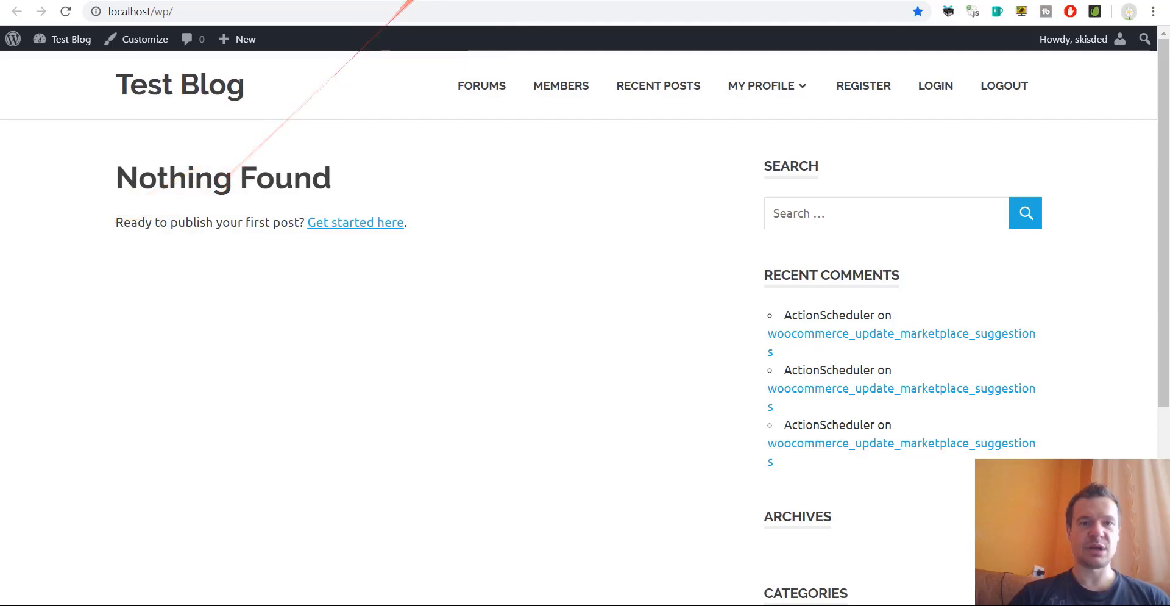
click(450, 0)
click(1039, 176)
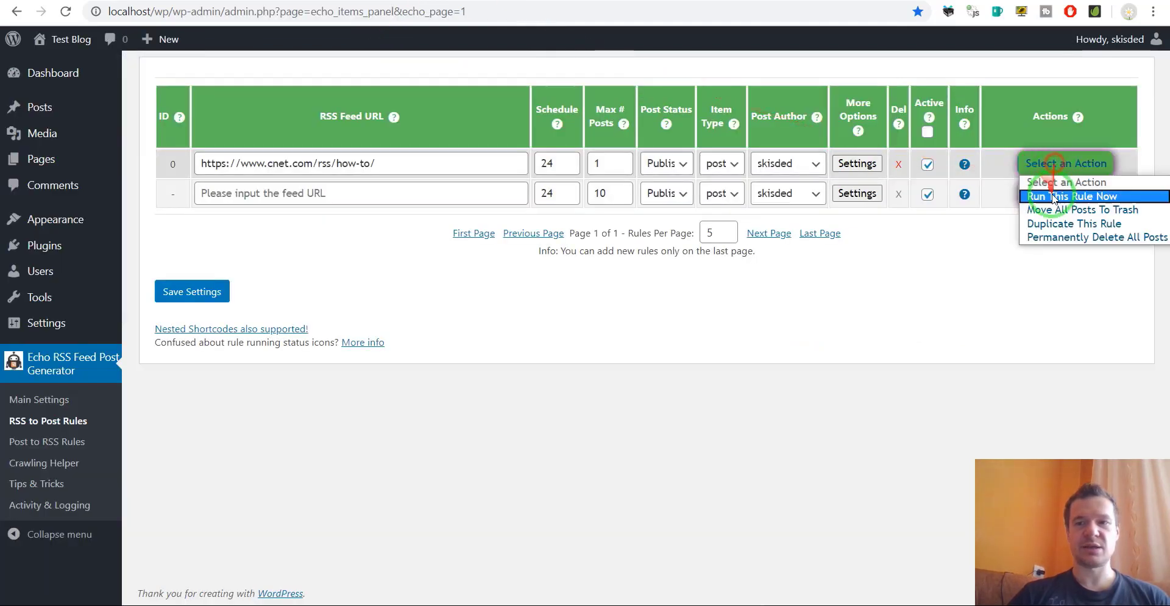
click(907, 256)
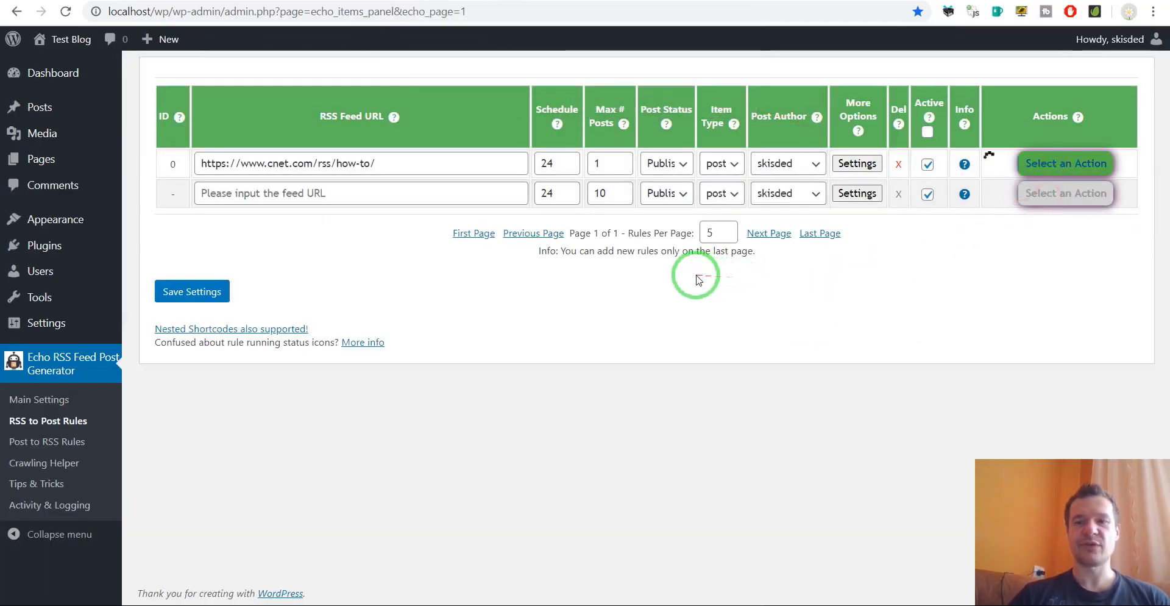
Refresh the blog's front page and open the imported post to examine its translated title and content.
click(523, 0)
click(66, 11)
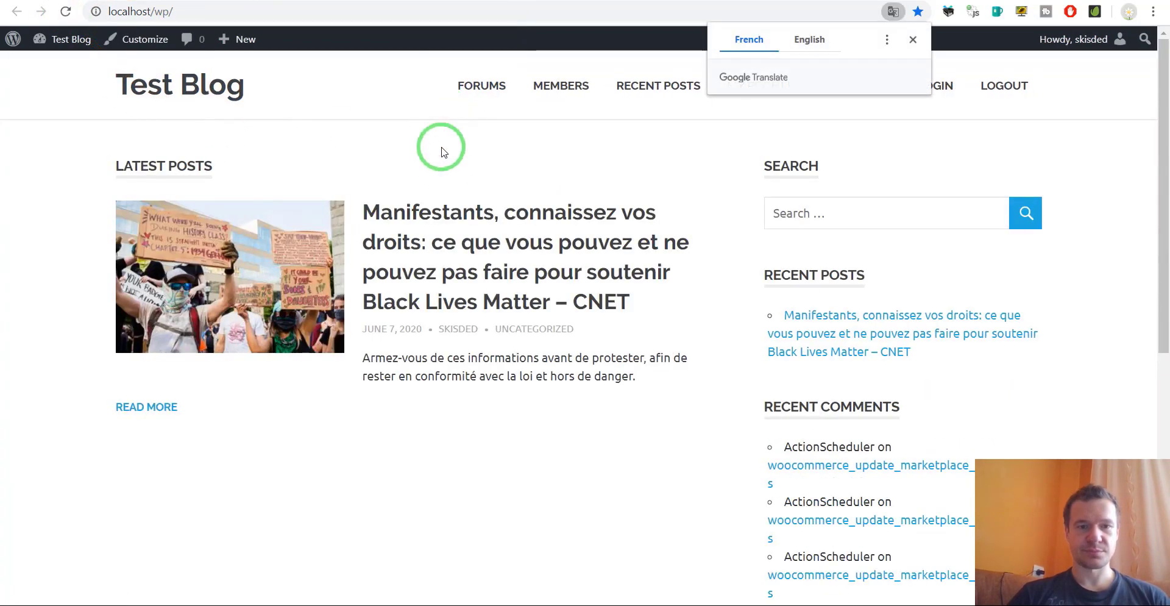
click(452, 210)
scroll(396, 305, down, 3)
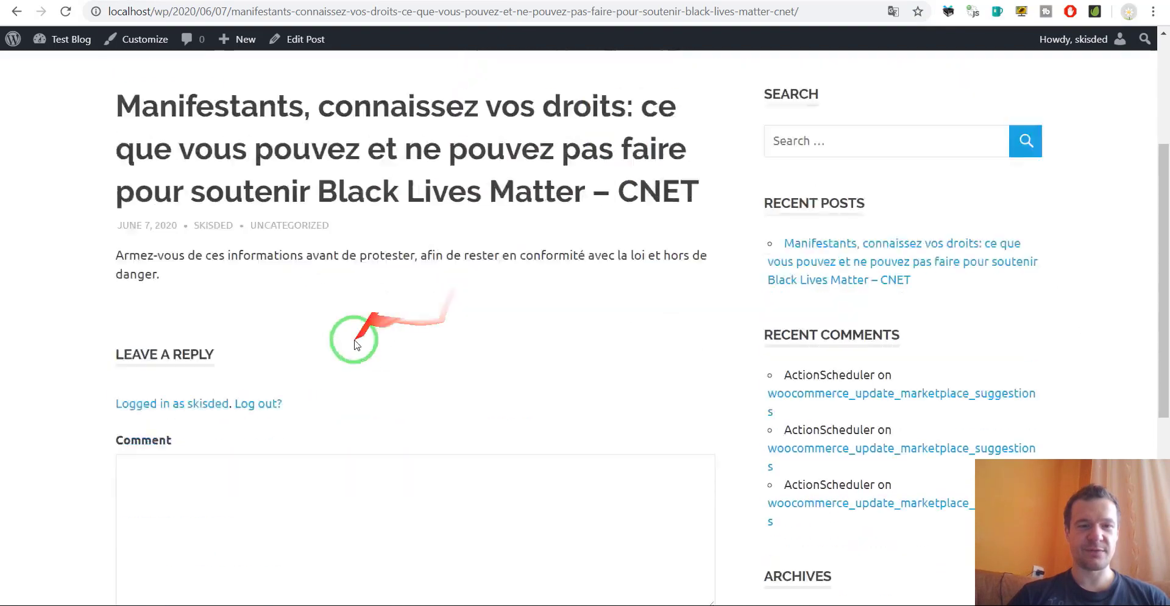
scroll(214, 178, up, 1)
scroll(218, 219, up, 2)
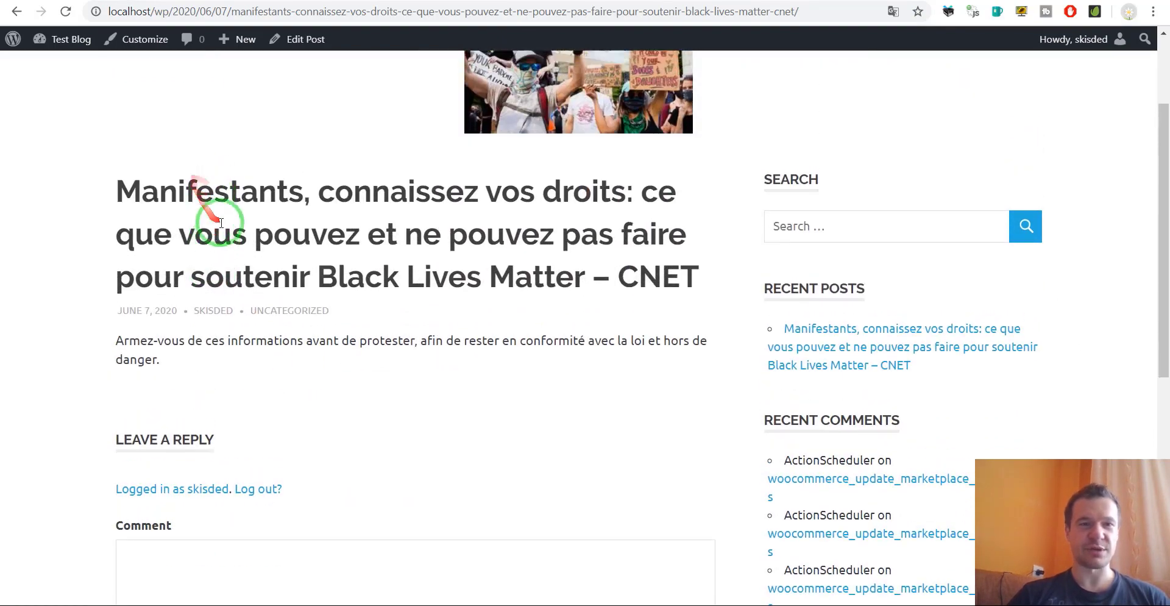
Return to the RSS to Post rules, view the CNET rule's advanced settings and close them.
click(439, 0)
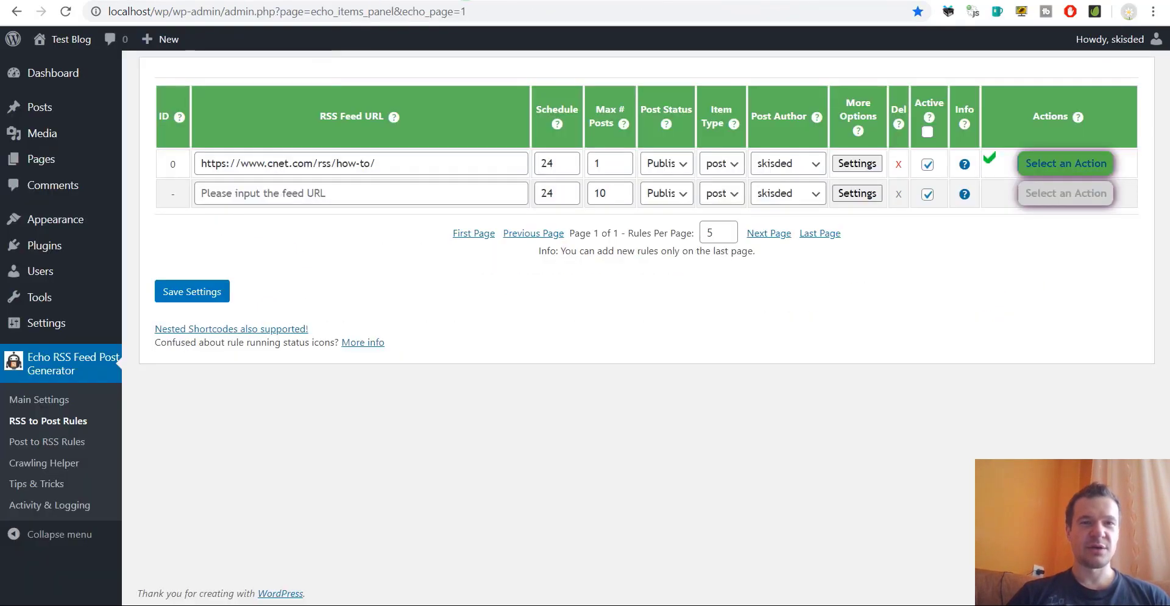
click(857, 162)
click(1051, 298)
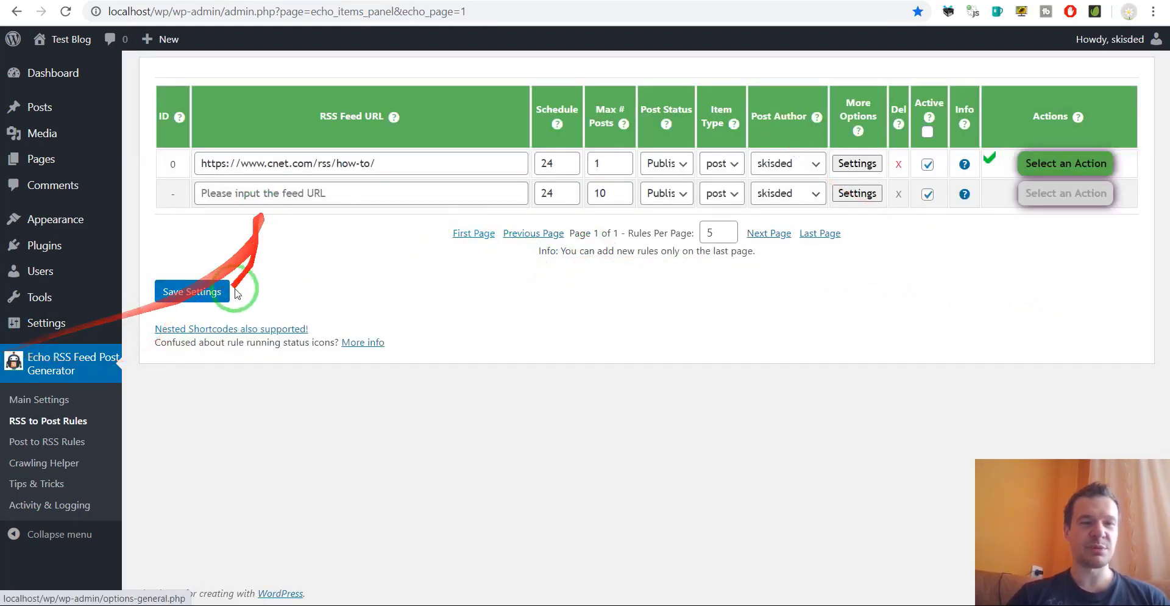
Open the plugin's main settings and review the translator key fields under Plugin Options.
click(87, 382)
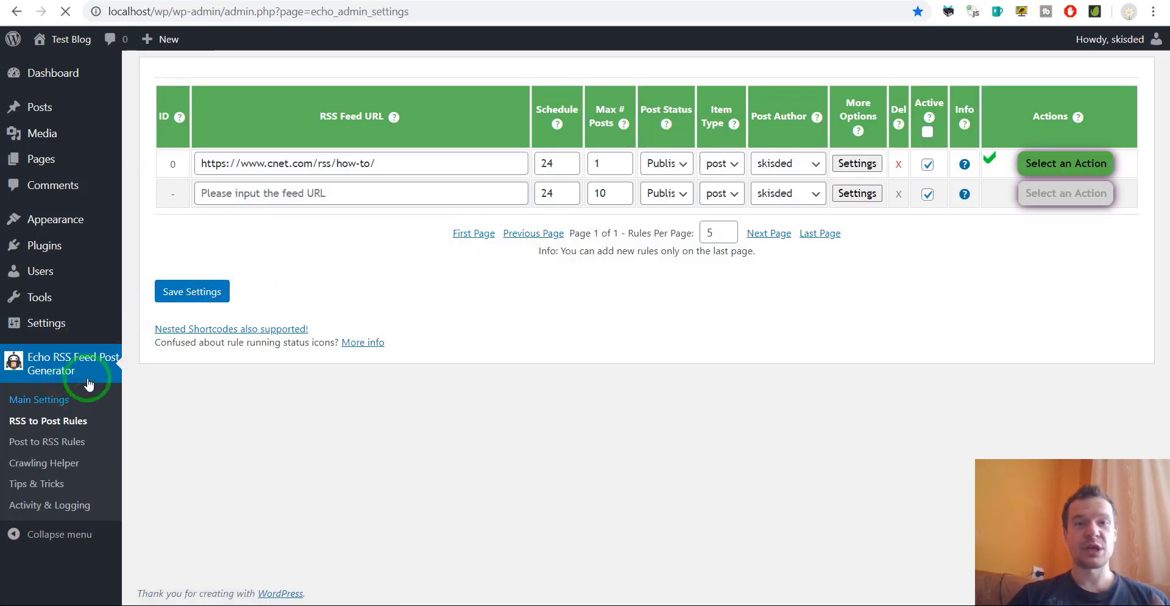
scroll(451, 286, down, 8)
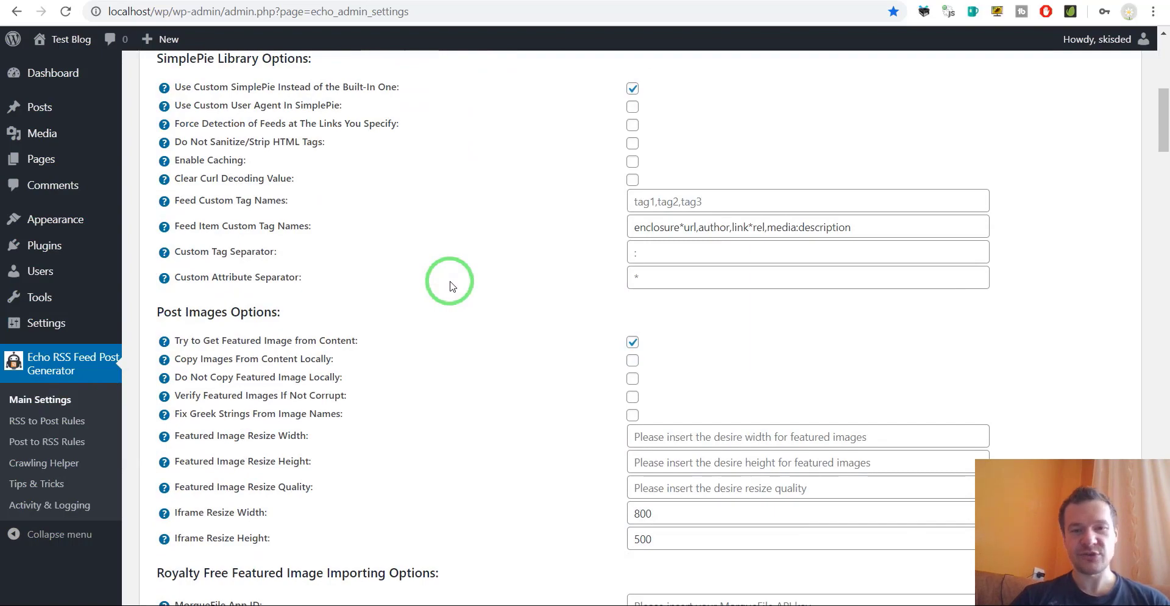
scroll(451, 285, down, 4)
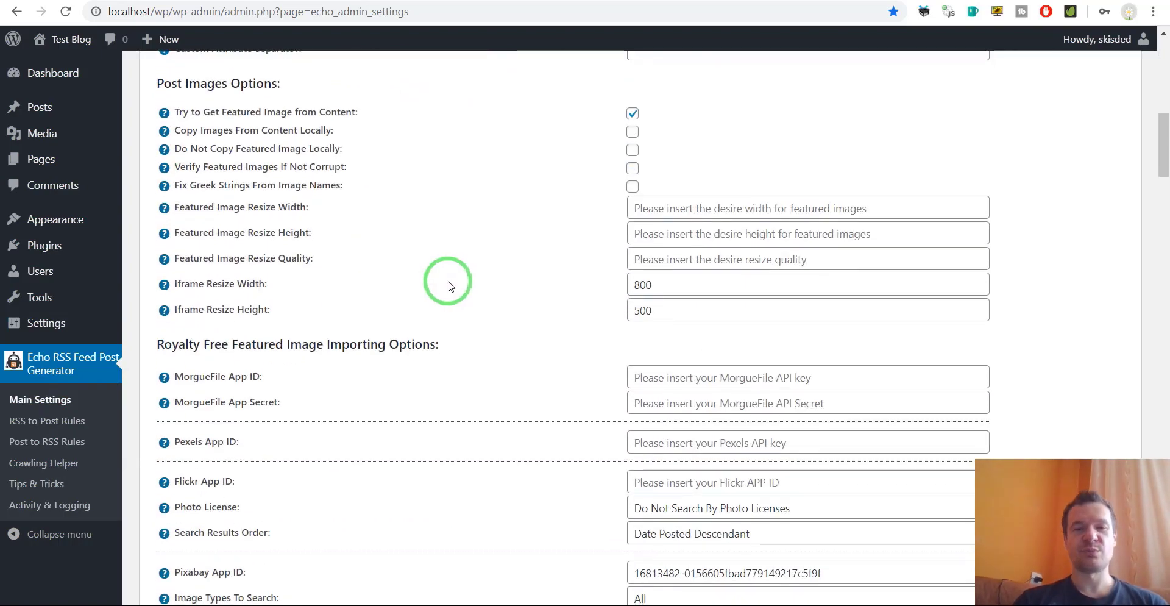
scroll(451, 285, down, 20)
scroll(496, 281, up, 3)
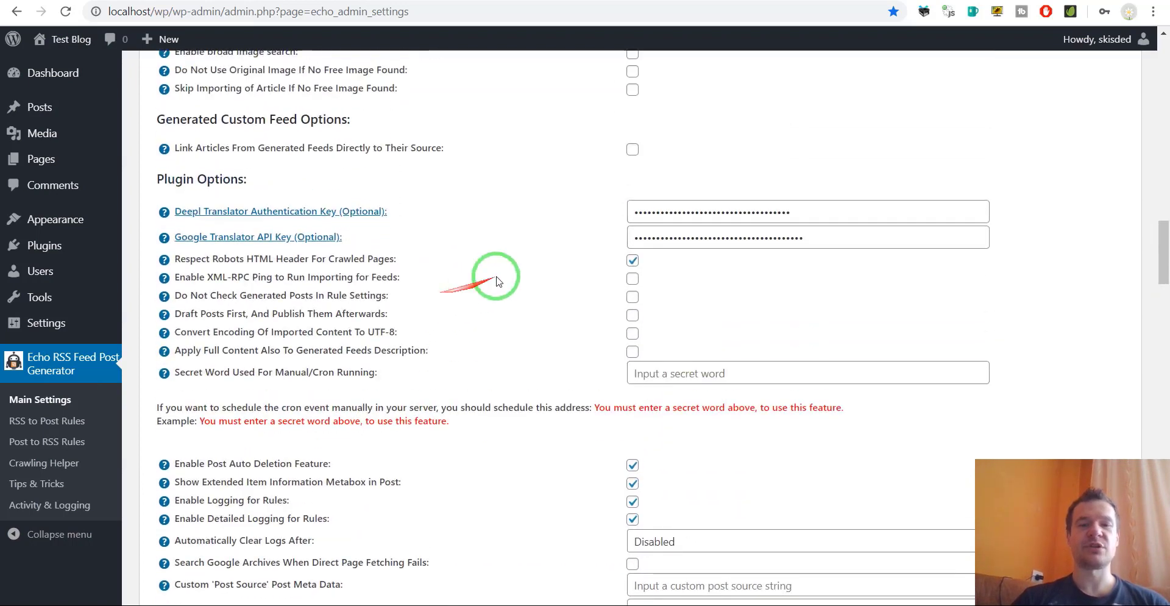